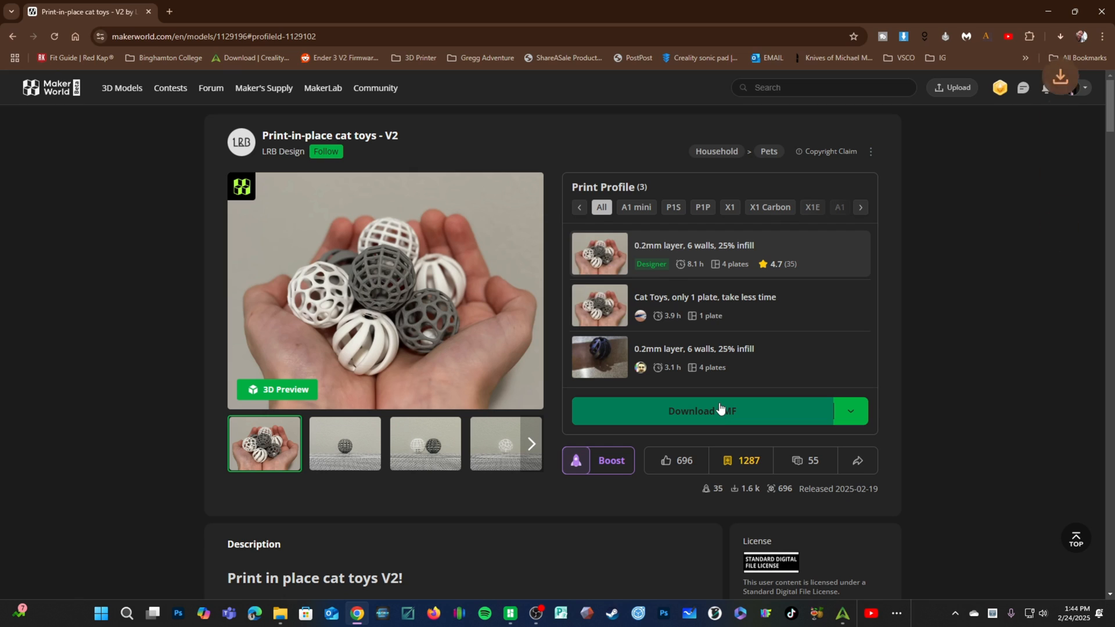
- Switch to Bambu Studio and load the downloaded Cat Toys V2 Complete Project file
left_click(849, 413)
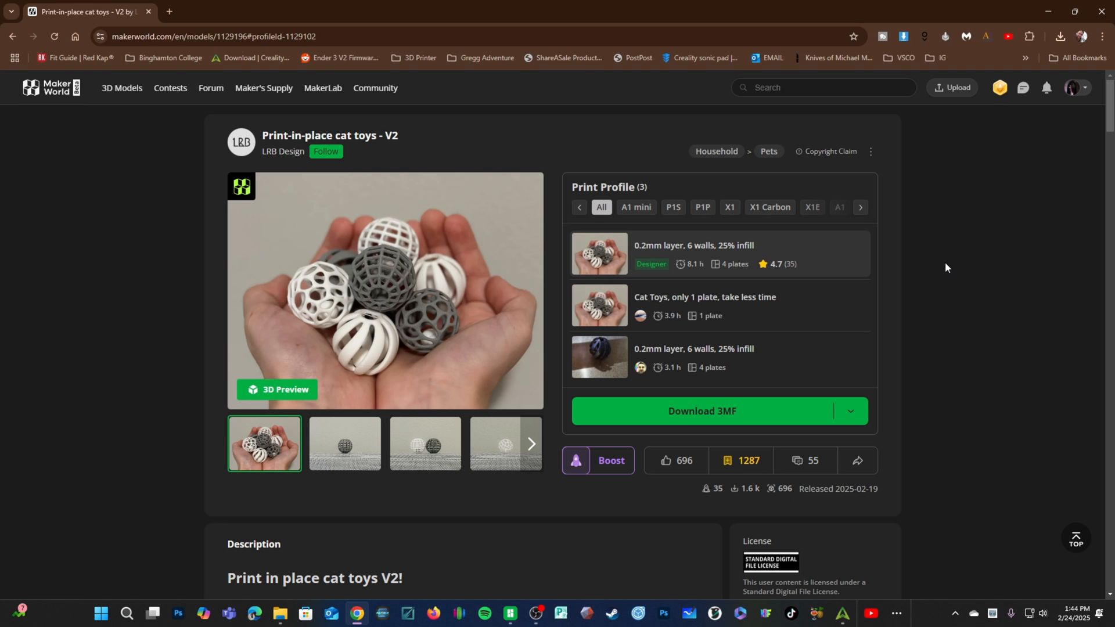
left_click(511, 614)
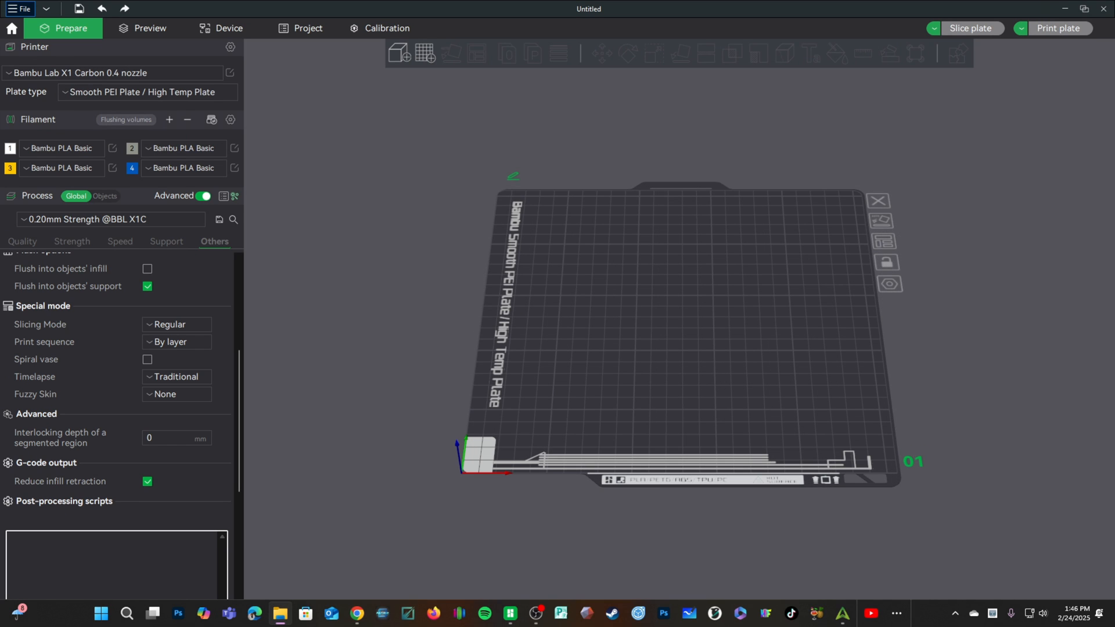
left_click_drag(987, 522, 719, 311)
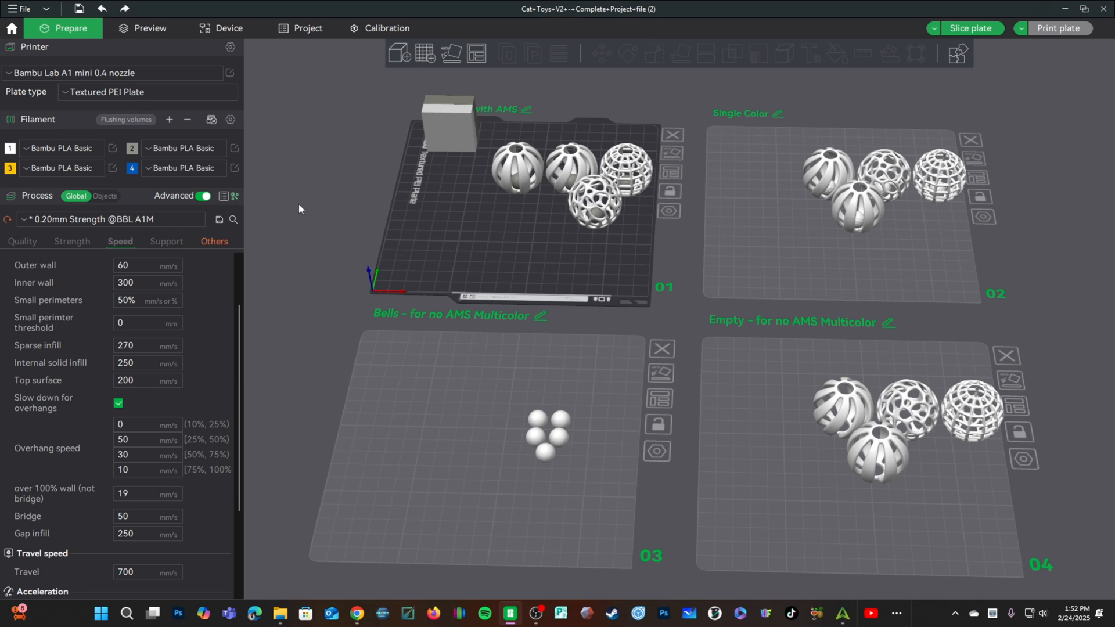
- Change the printer to Bambu Lab A1 0.4 nozzle and carry the modified brim type over to the new preset
left_click(68, 72)
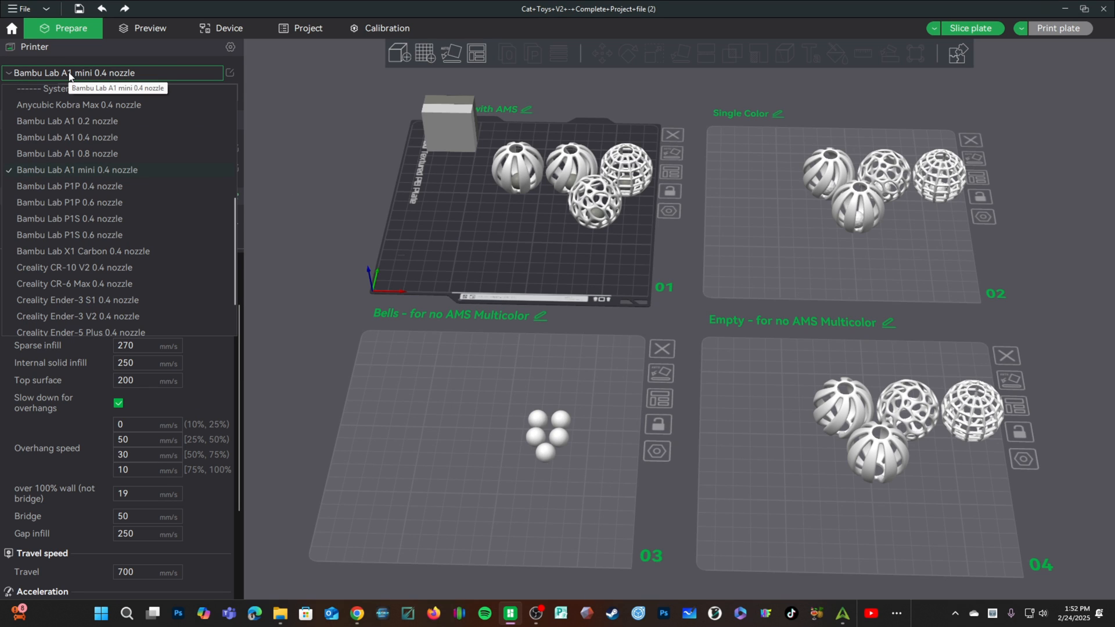
left_click(75, 137)
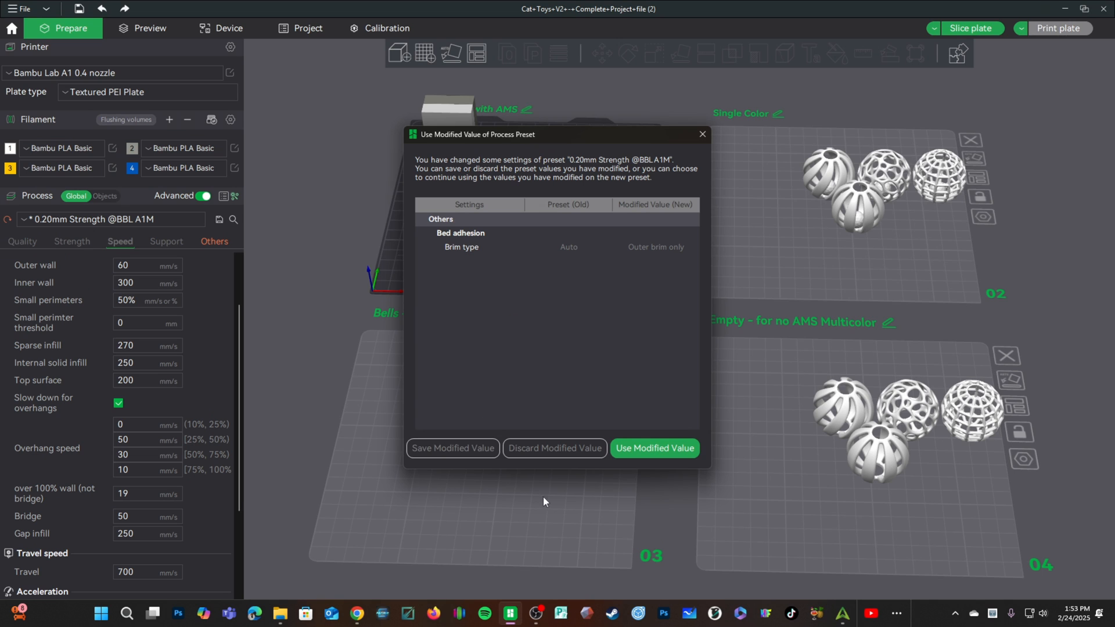
left_click(642, 453)
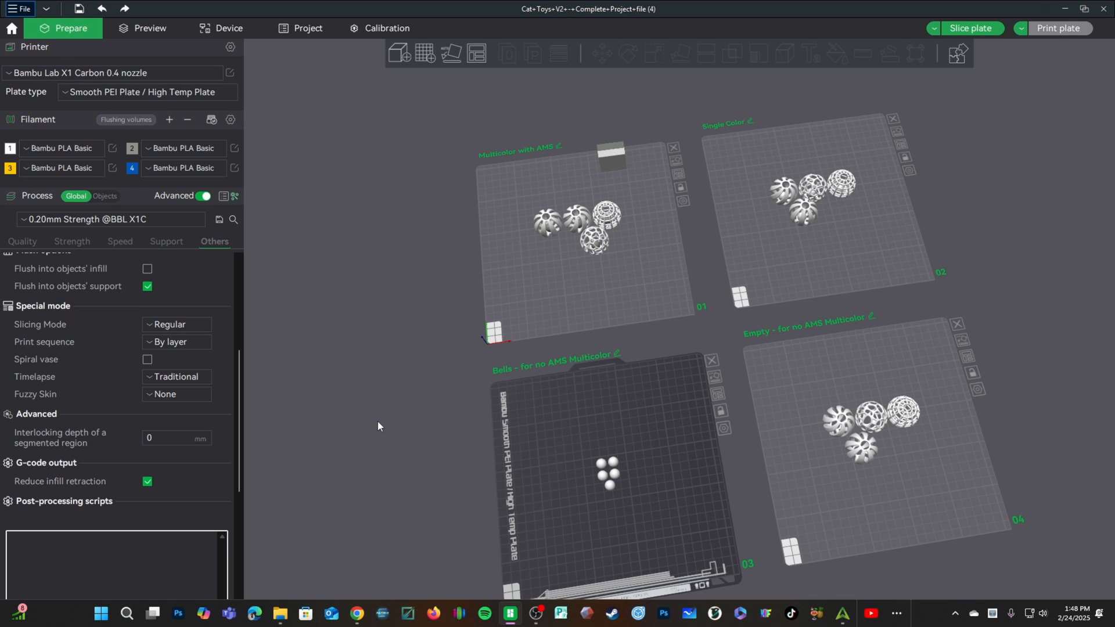
- Set the wall loops to 3 and enable Detect thin wall in the strength settings
left_click(77, 244)
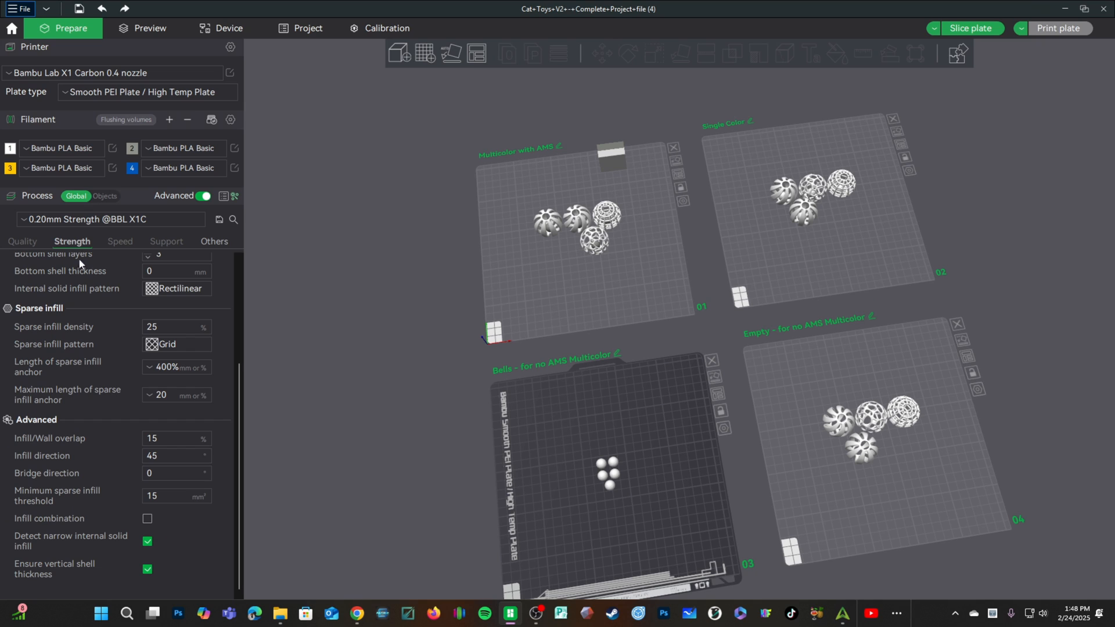
scroll(92, 319, "up", 4)
left_click(189, 279)
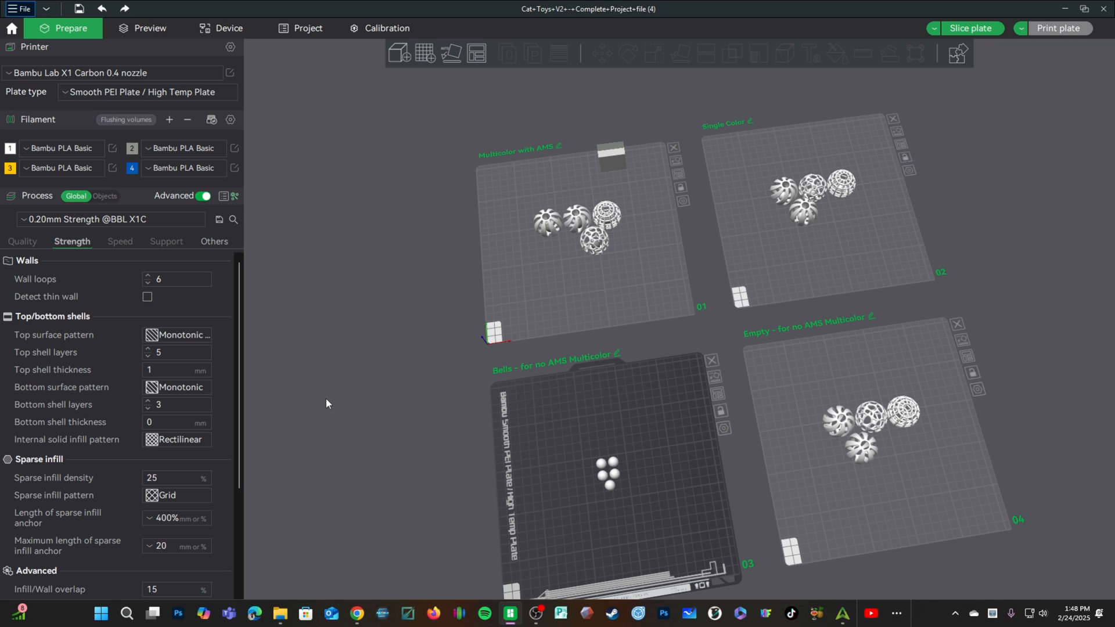
left_click(148, 284)
left_click(148, 285)
left_click(147, 284)
left_click(147, 297)
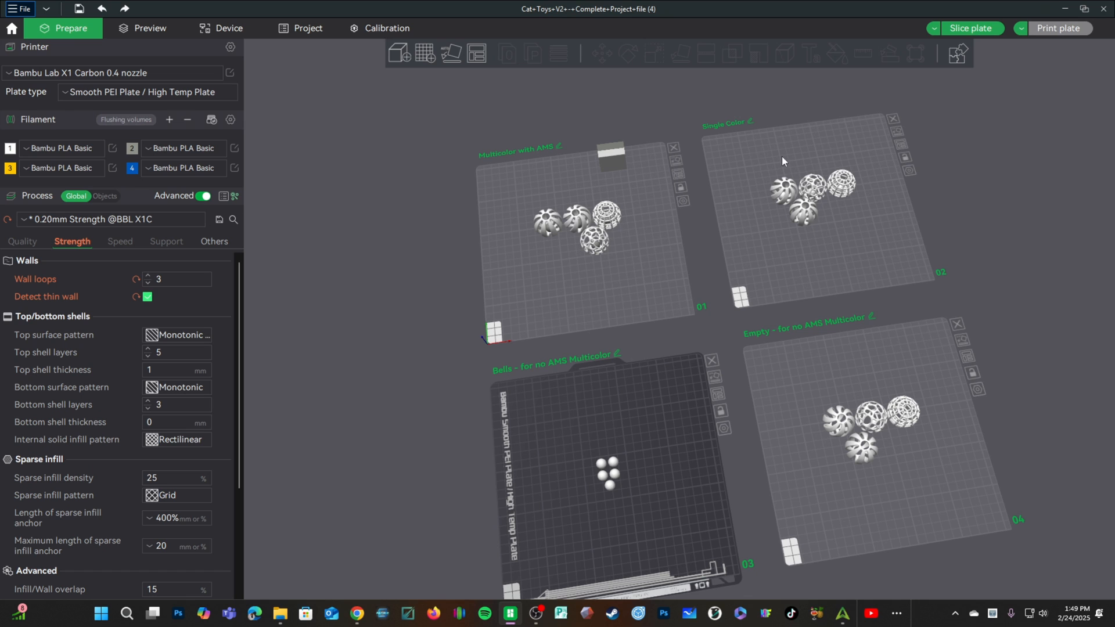
- Slice the Bells plate and the Multicolor with AMS plate
left_click(977, 30)
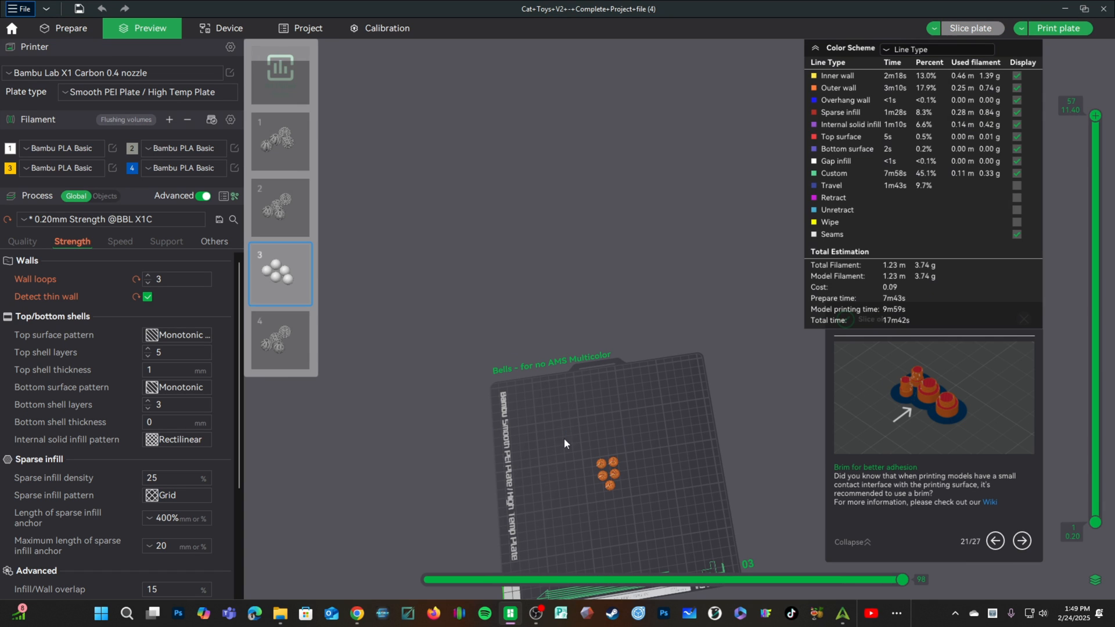
left_click(63, 29)
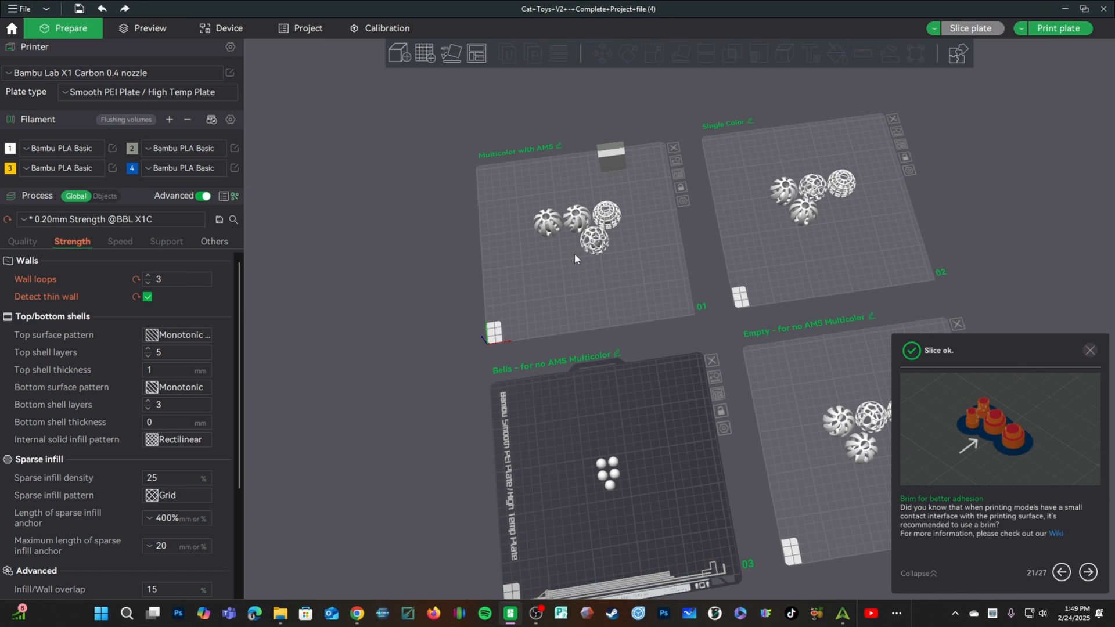
left_click(967, 34)
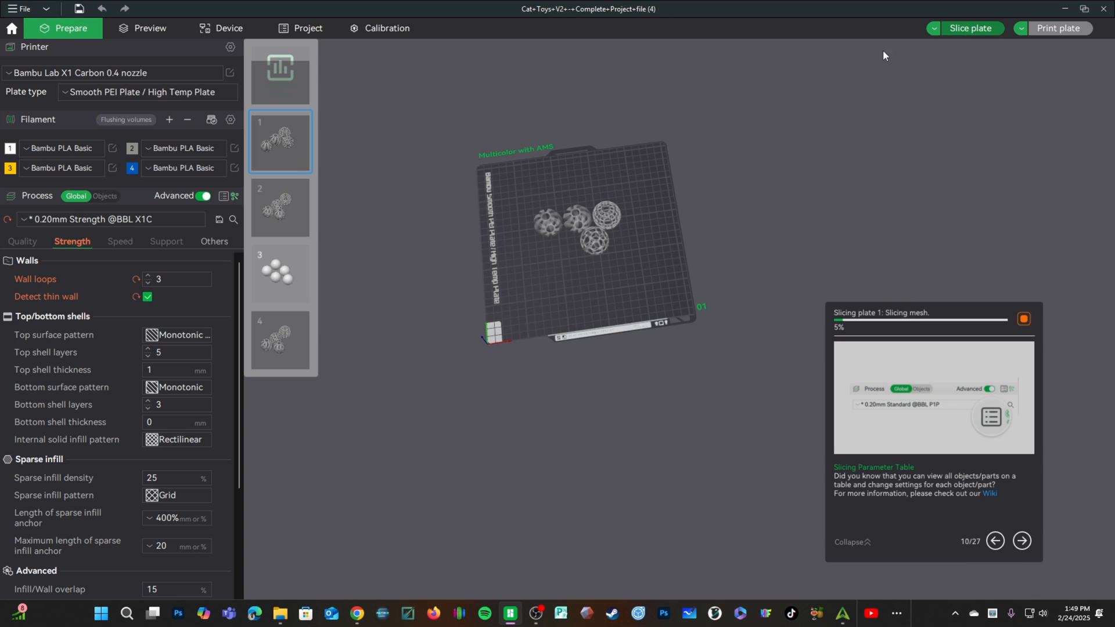
- Examine the wall cross-sections and inner balls of the sliced toys up close, lowering the displayed layers to layer 112
scroll(536, 270, "up", 10)
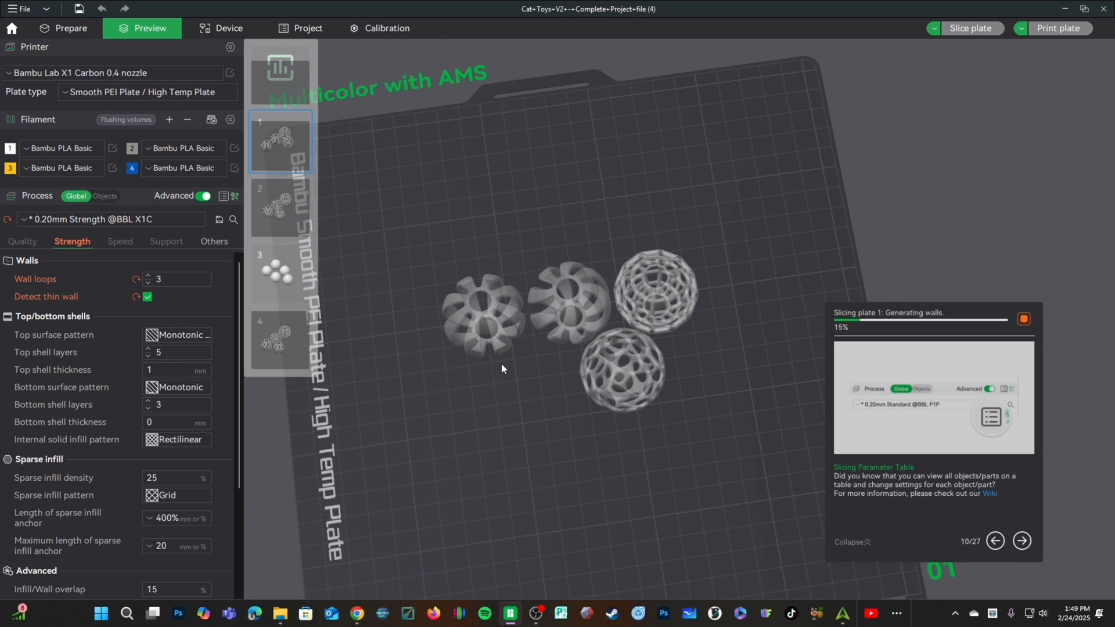
scroll(504, 353, "up", 5)
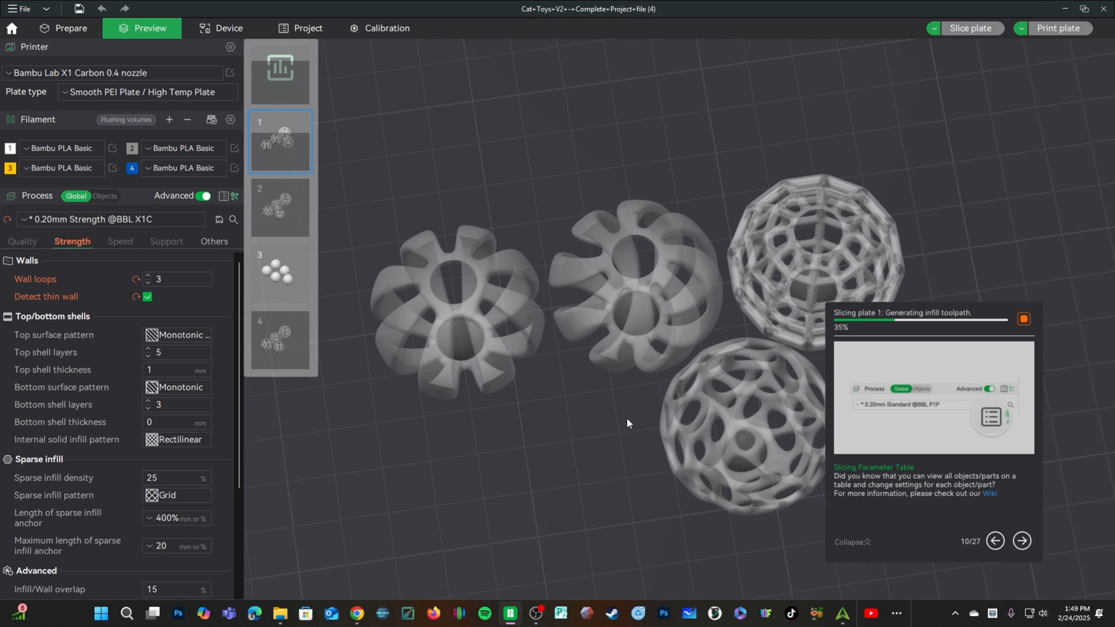
left_click_drag(587, 463, 595, 447)
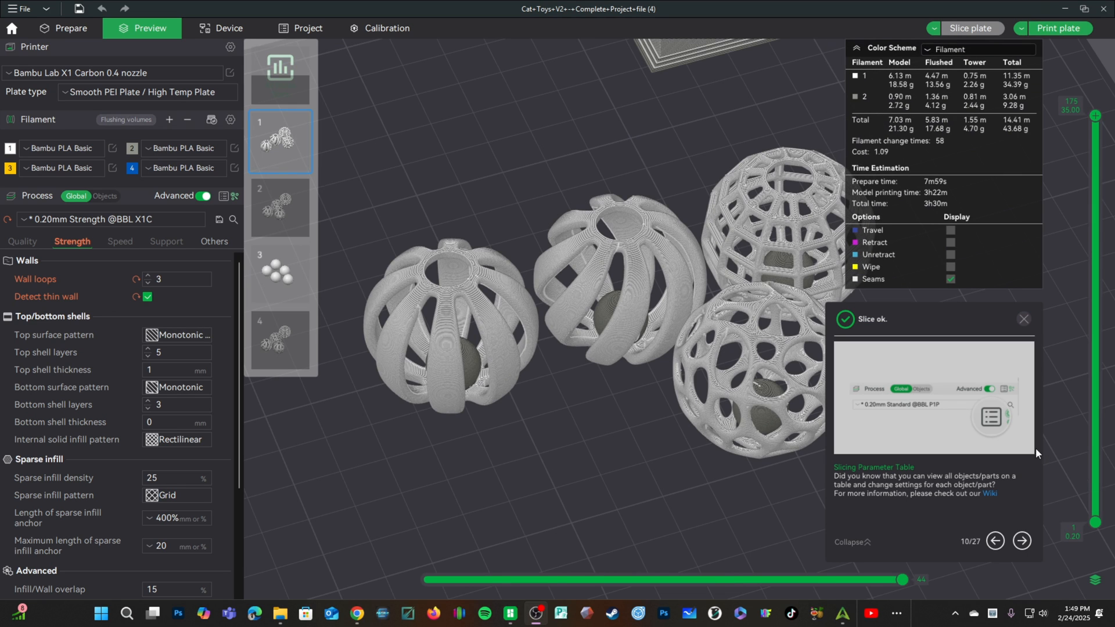
left_click_drag(1095, 115, 1073, 243)
left_click_drag(585, 425, 587, 441)
left_click_drag(588, 441, 593, 481)
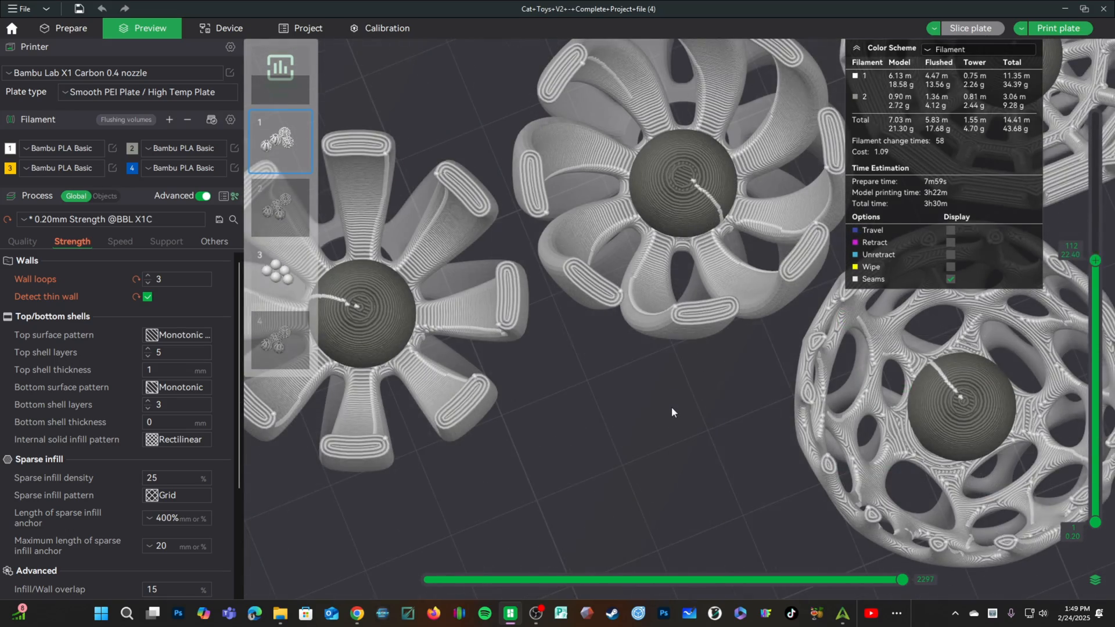
scroll(673, 406, "up", 5)
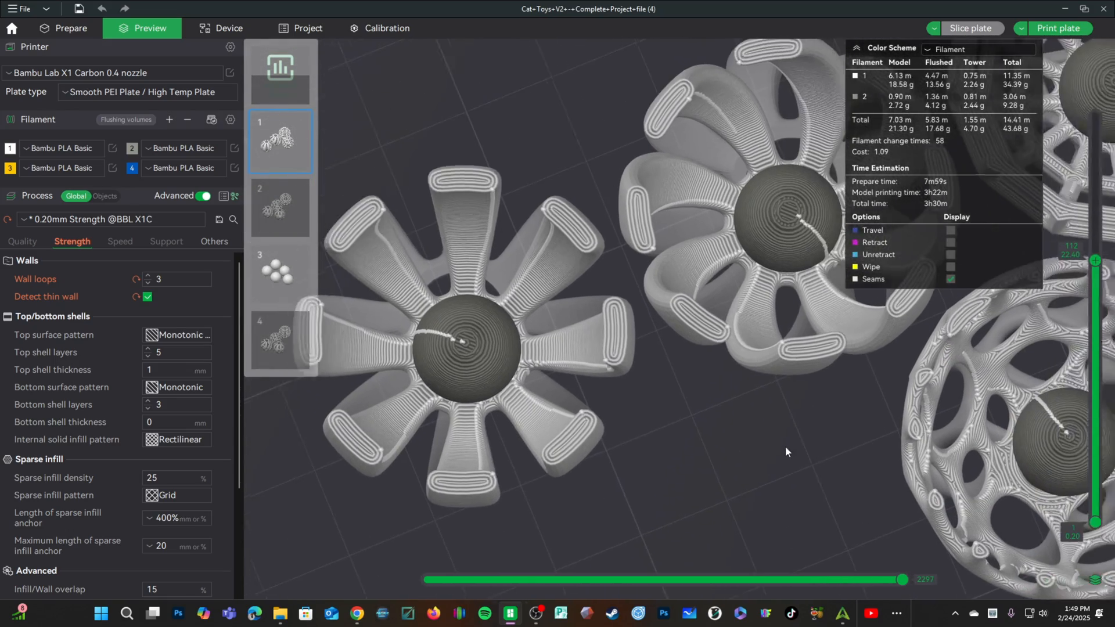
right_click_drag(785, 446, 718, 461)
right_click_drag(760, 375, 685, 399)
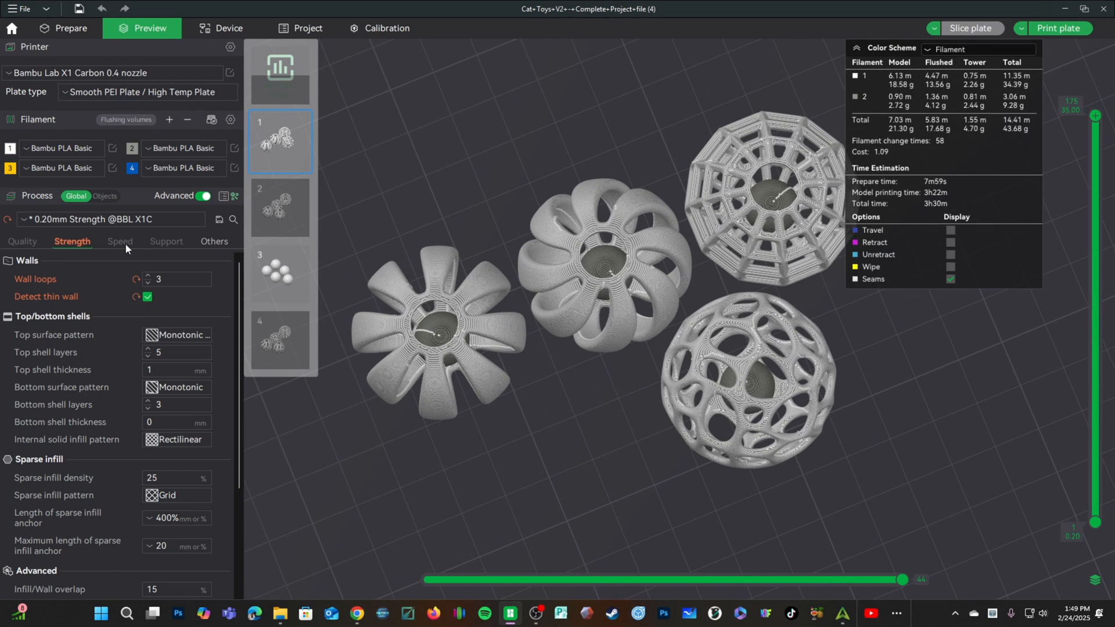
- Set the initial layer speed to 30 mm/s and the initial layer infill speed to 50 mm/s
left_click(124, 243)
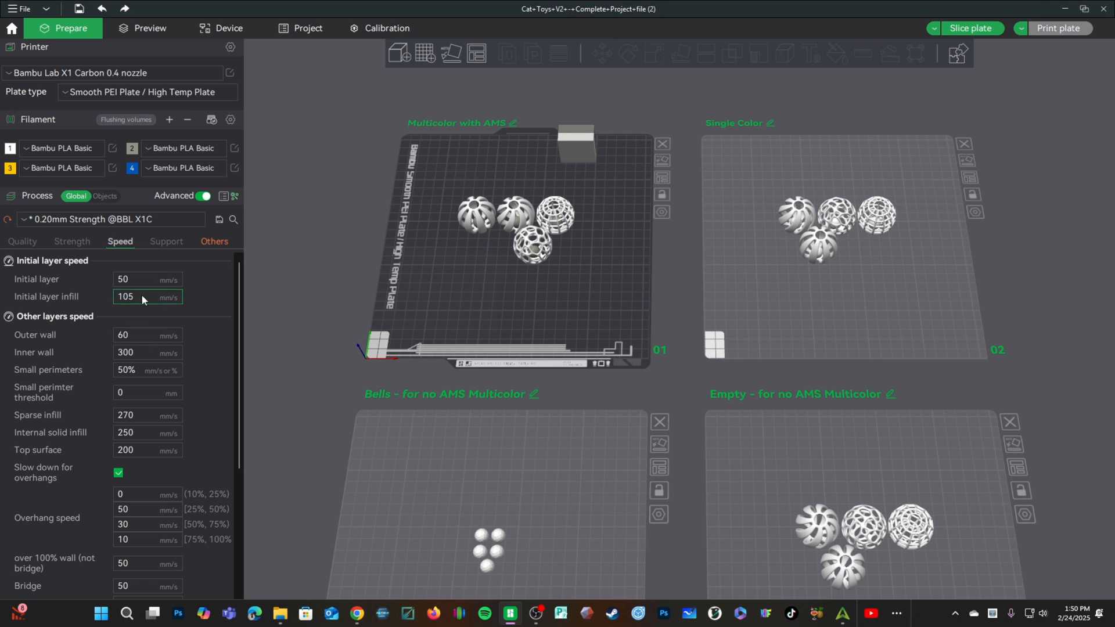
type("30")
key("Tab")
type("50")
- Set the inner wall, sparse infill, internal solid infill, top surface and gap infill speeds to 125 mm/s
key("Tab")
key("Tab")
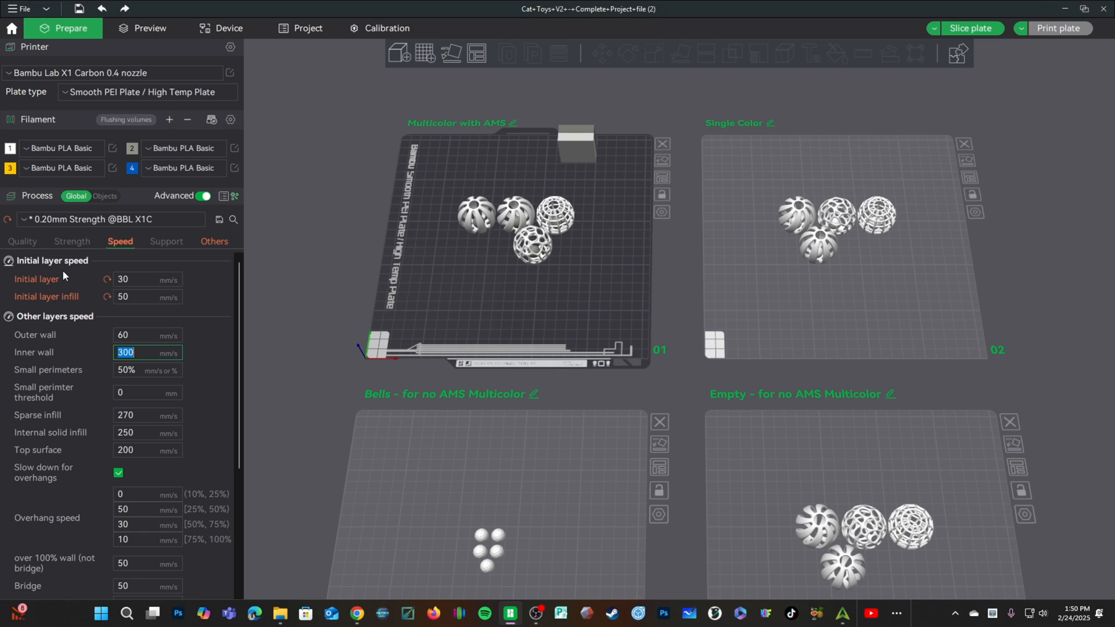
type("125")
key("Tab")
key("Tab")
key("Tab")
type("125")
key("Tab")
type("125")
key("Tab")
type("125")
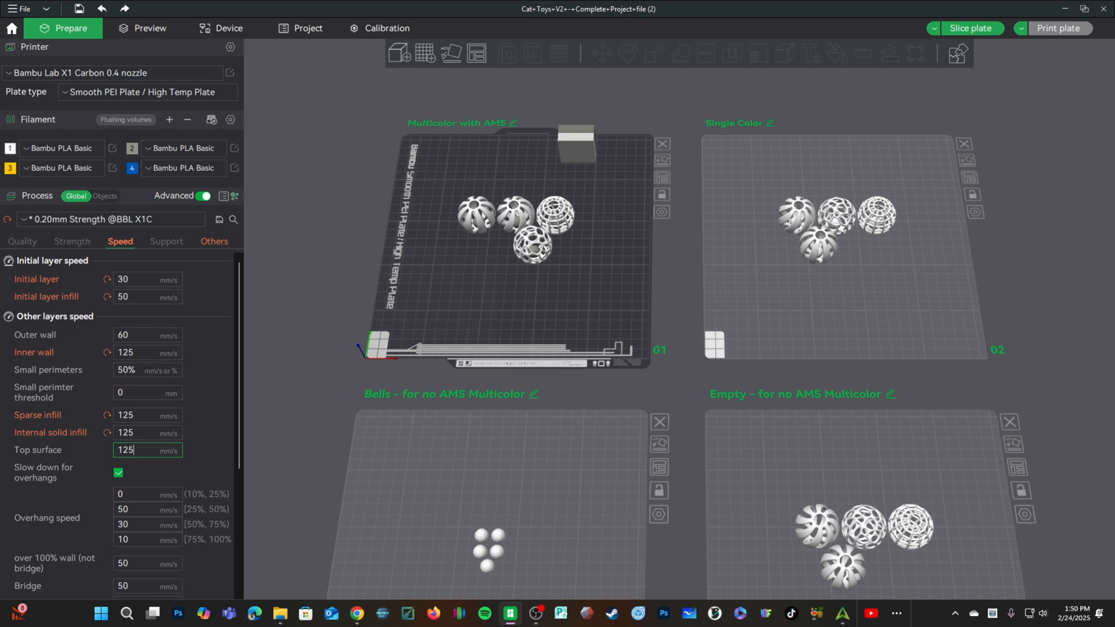
scroll(69, 324, "down", 3)
left_click(137, 534)
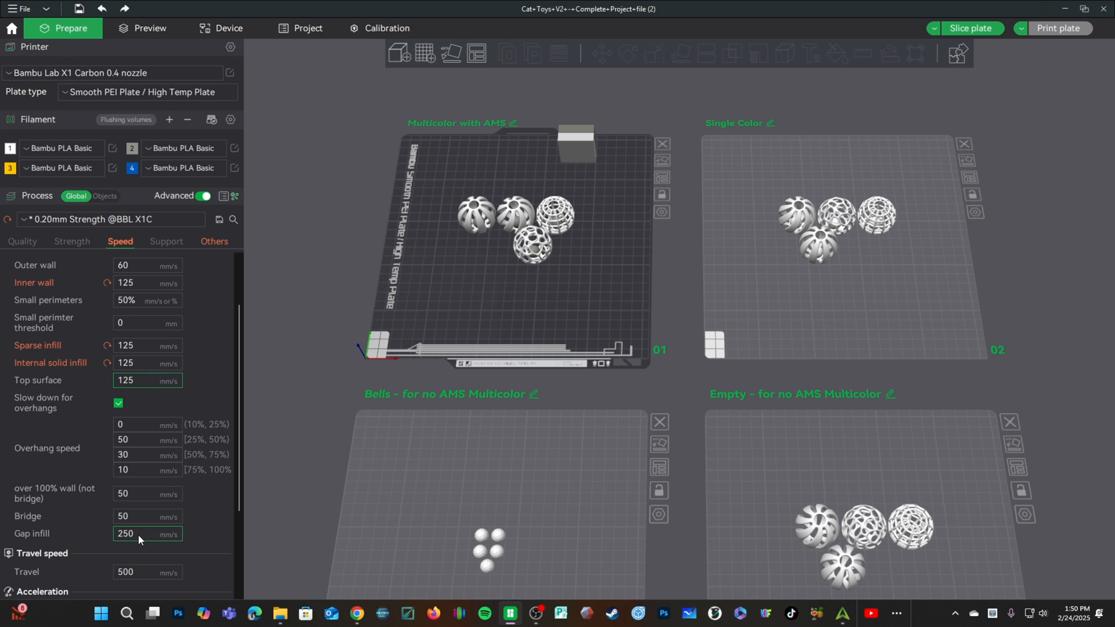
type("125")
left_click(301, 322)
- Examine the four toys on the Multicolor with AMS plate from below and from above
left_click_drag(875, 438, 873, 378)
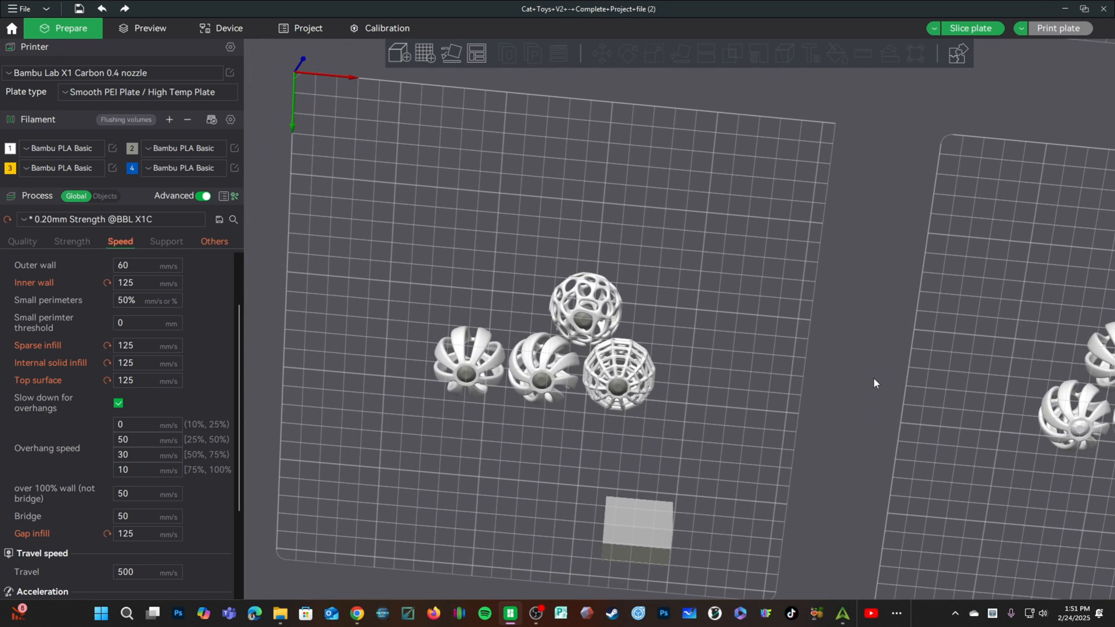
scroll(450, 493, "up", 5)
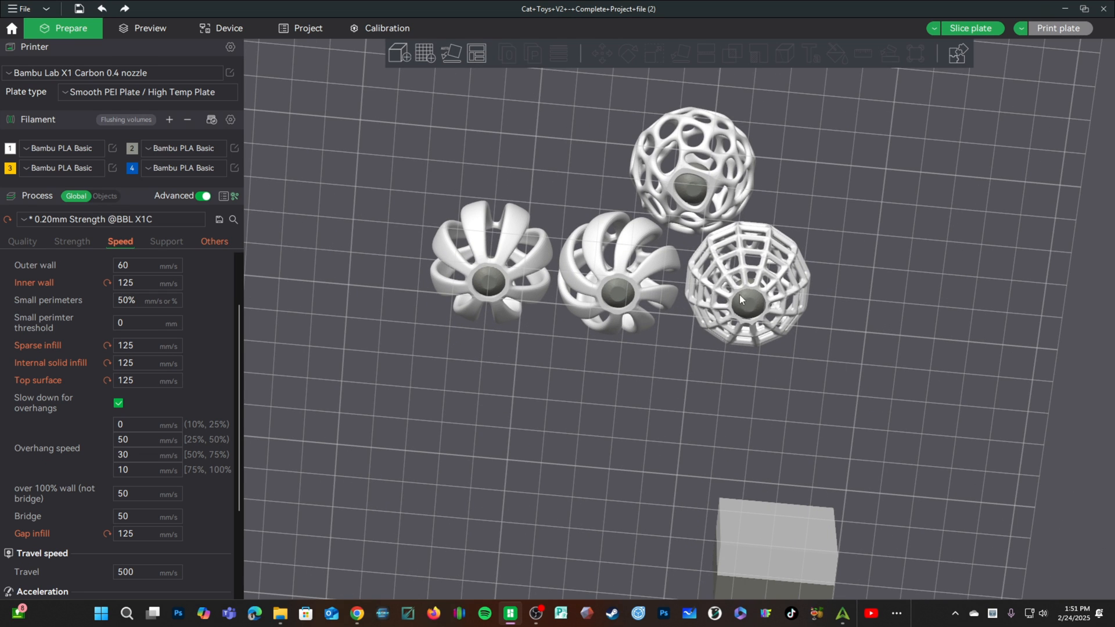
left_click_drag(835, 390, 821, 448)
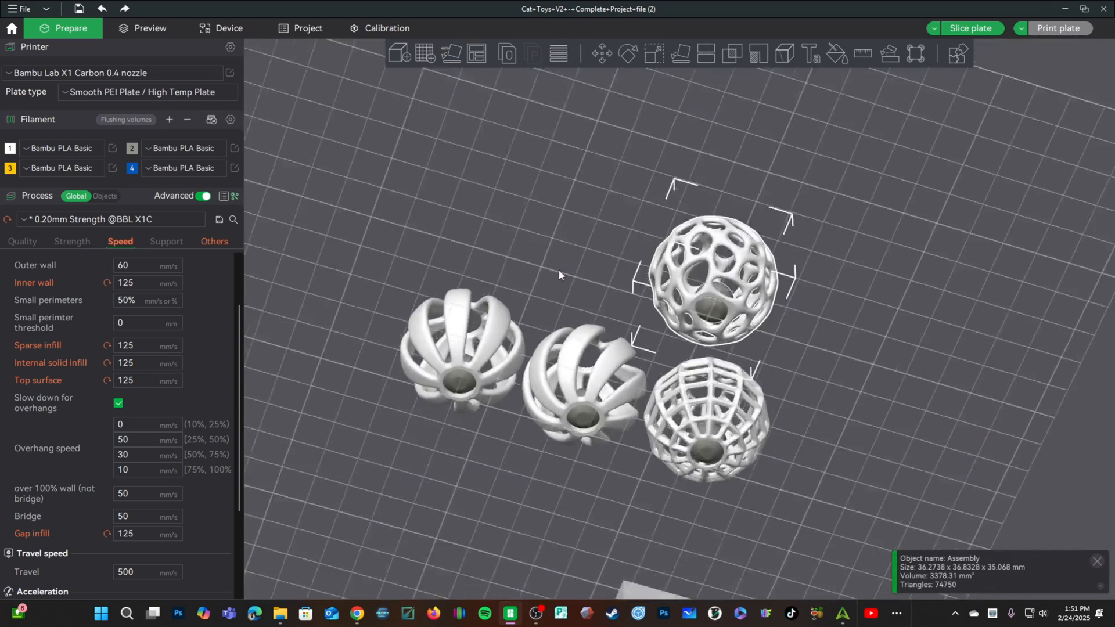
left_click_drag(558, 270, 528, 357)
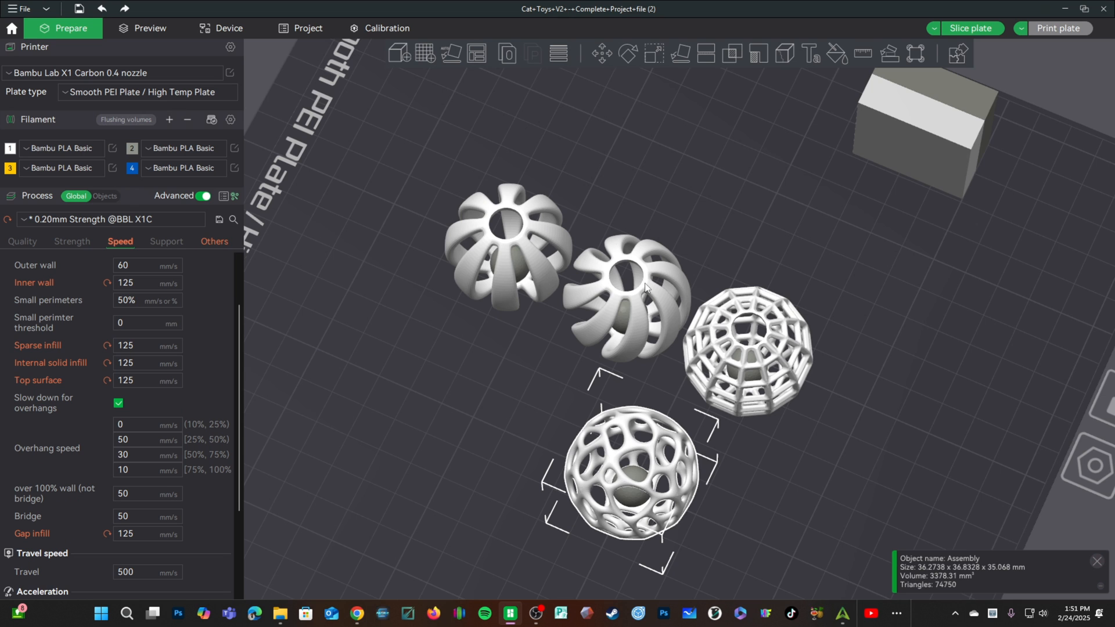
left_click_drag(825, 408, 845, 267)
scroll(985, 267, "down", 8)
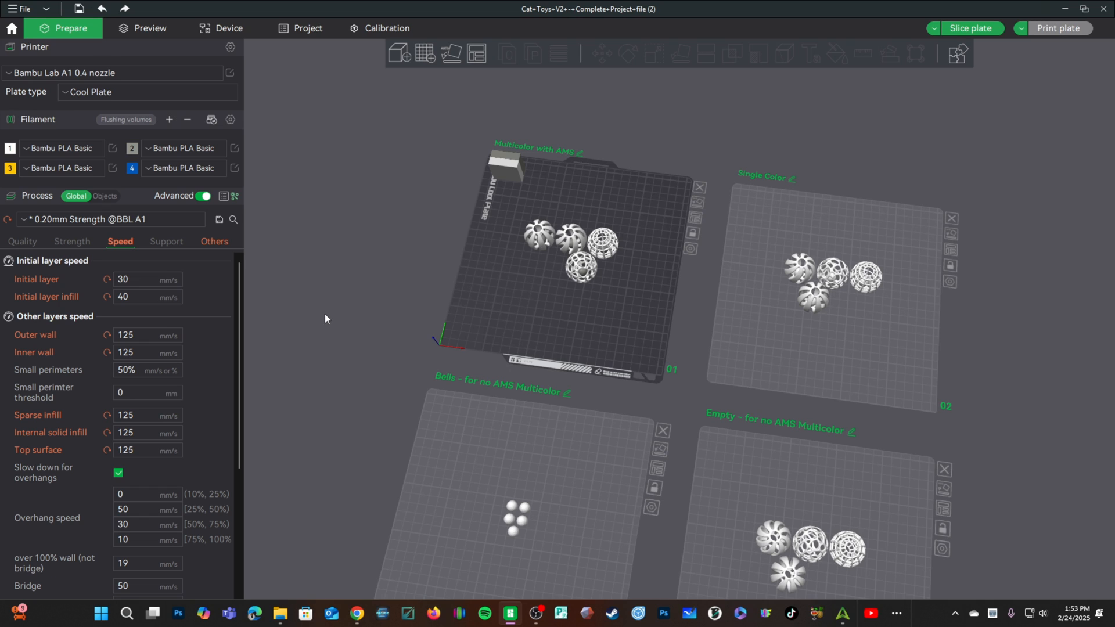
- Set the brim type to Outer brim only and enable Detect thin wall for the A1 process preset
left_click(213, 241)
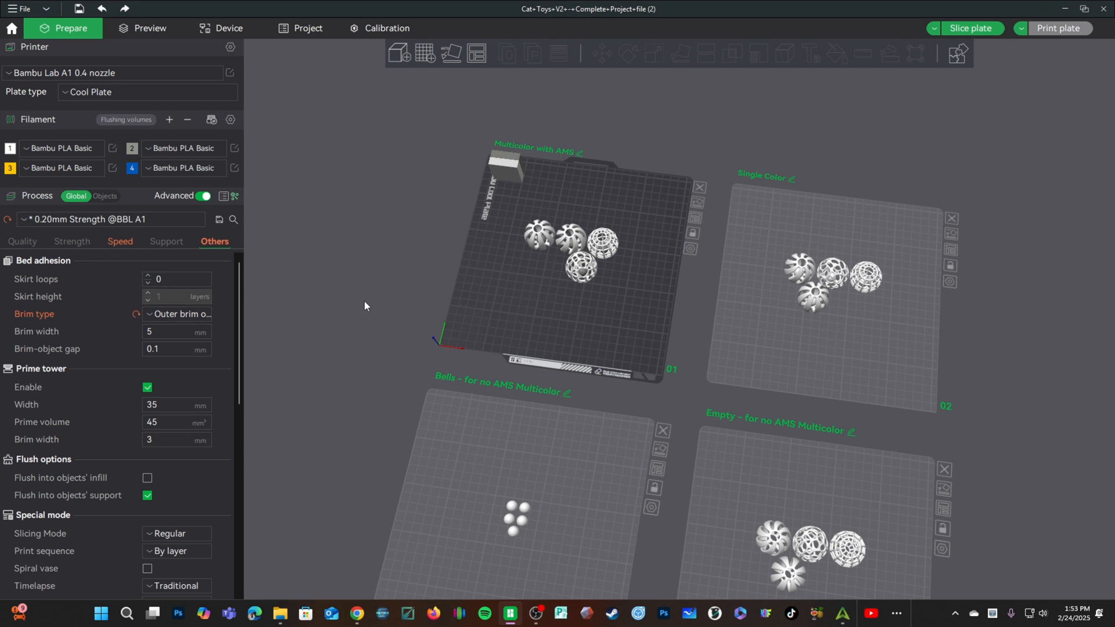
left_click(167, 314)
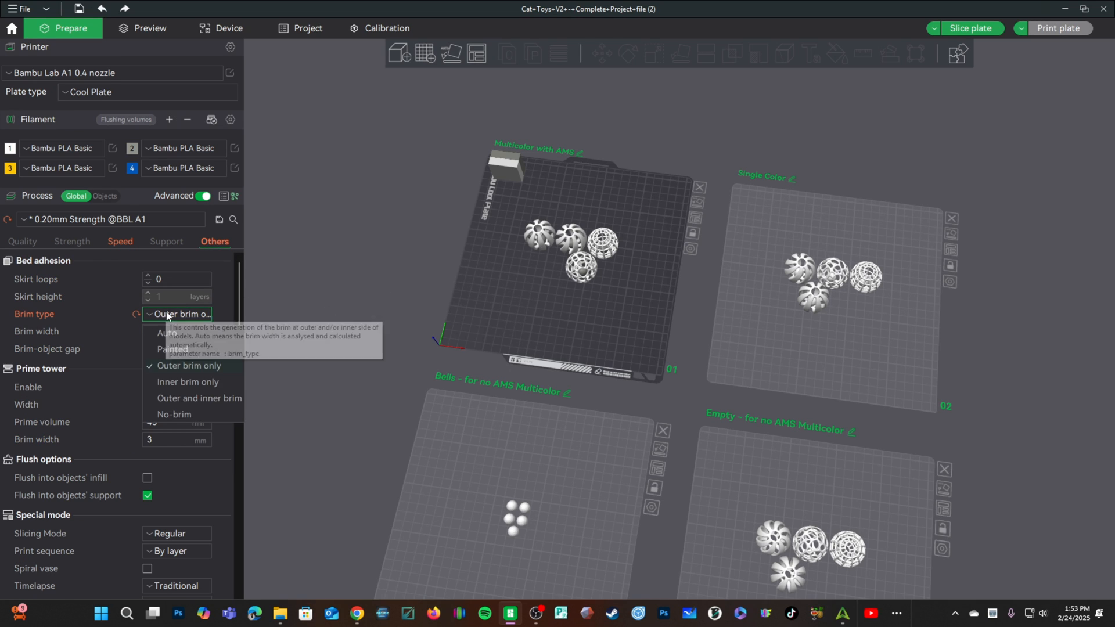
left_click(180, 364)
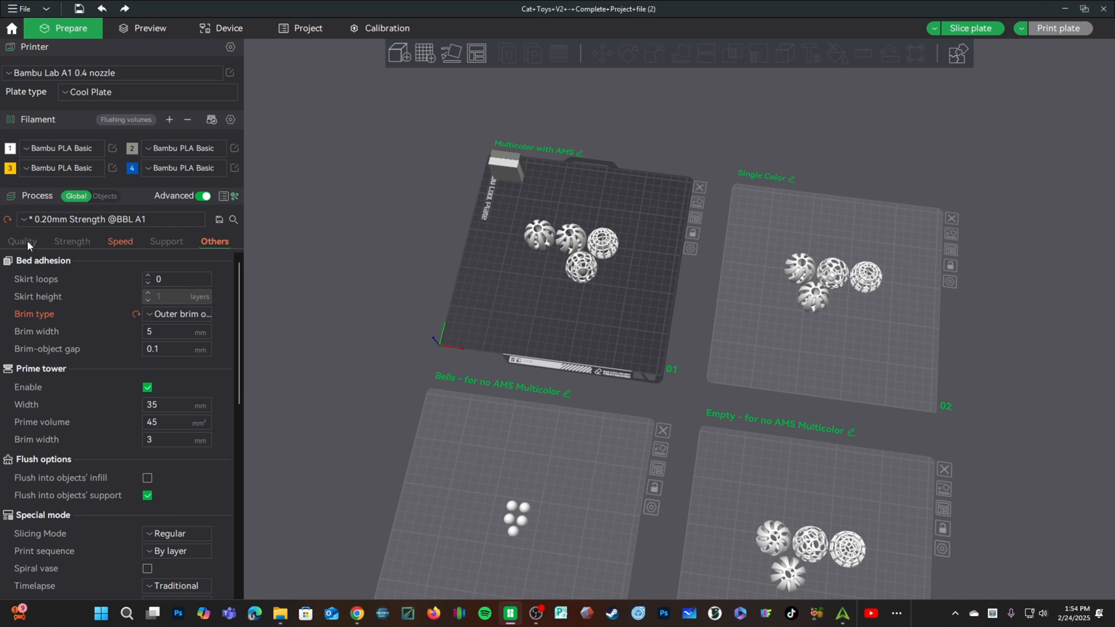
left_click(72, 241)
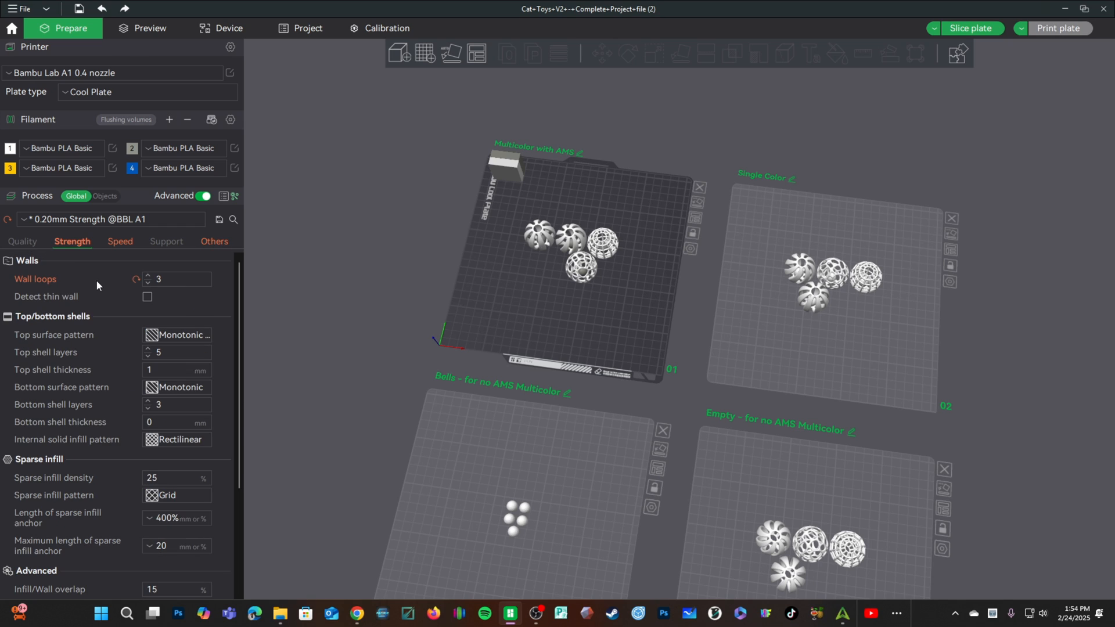
left_click(146, 297)
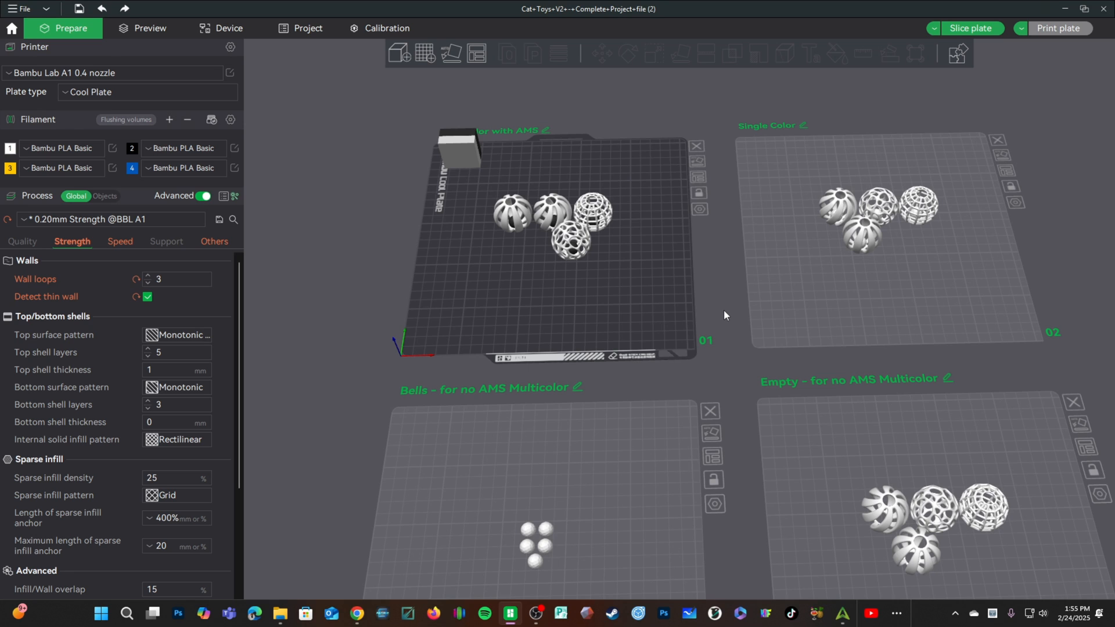
- Select the Single Color plate and examine the toys on the Single Color and Multicolor with AMS plates up close
left_click(973, 256)
scroll(973, 255, "up", 8)
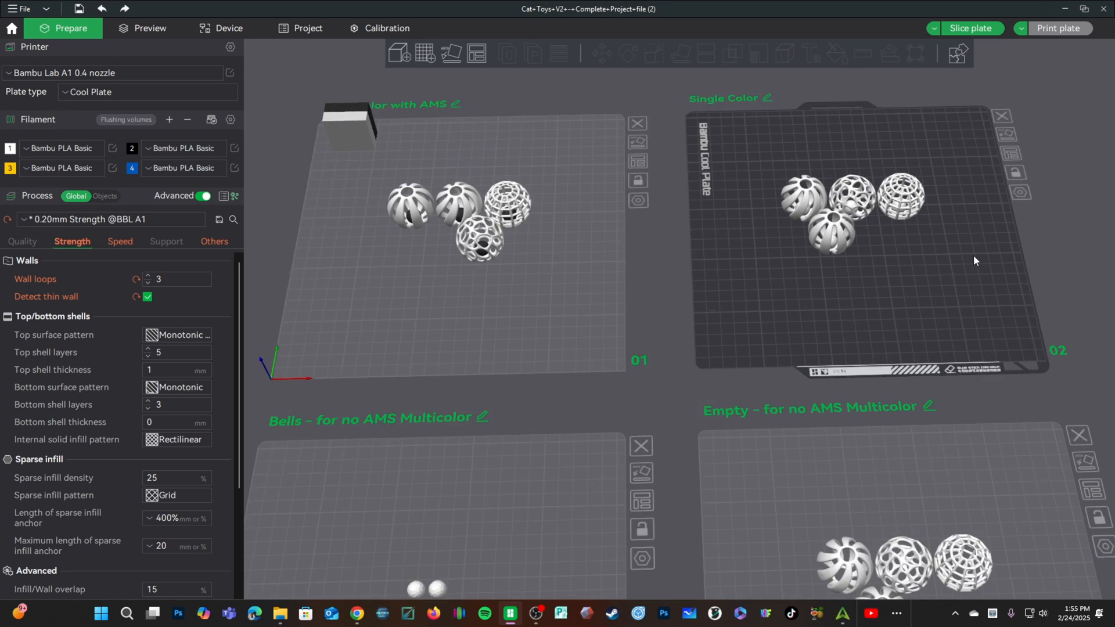
left_click_drag(944, 263, 900, 410)
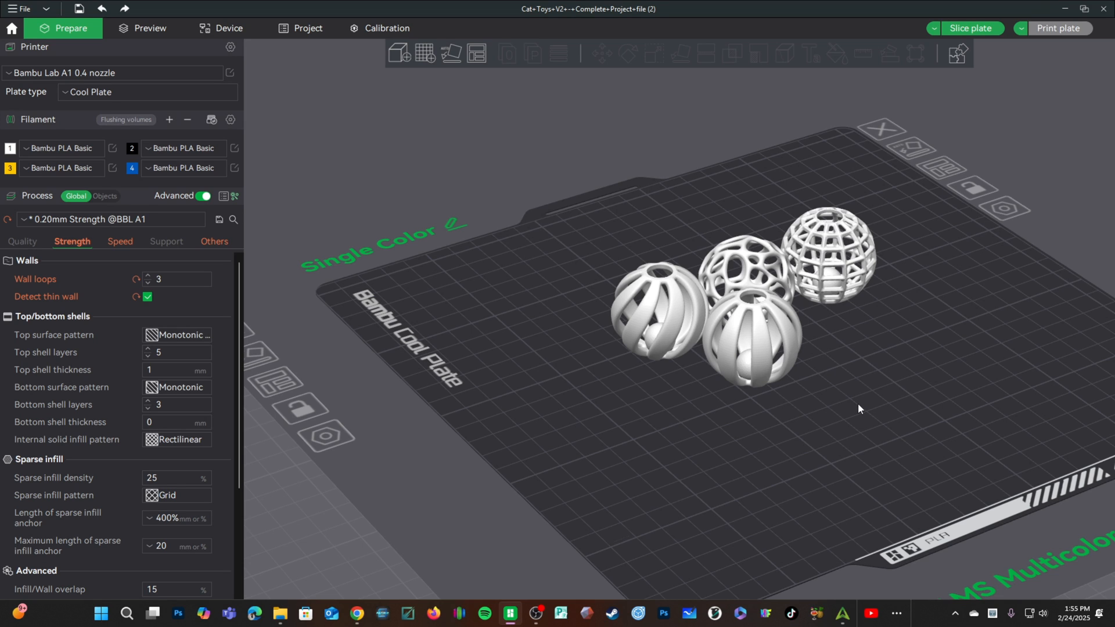
left_click_drag(730, 457, 576, 471)
right_click_drag(636, 469, 702, 467)
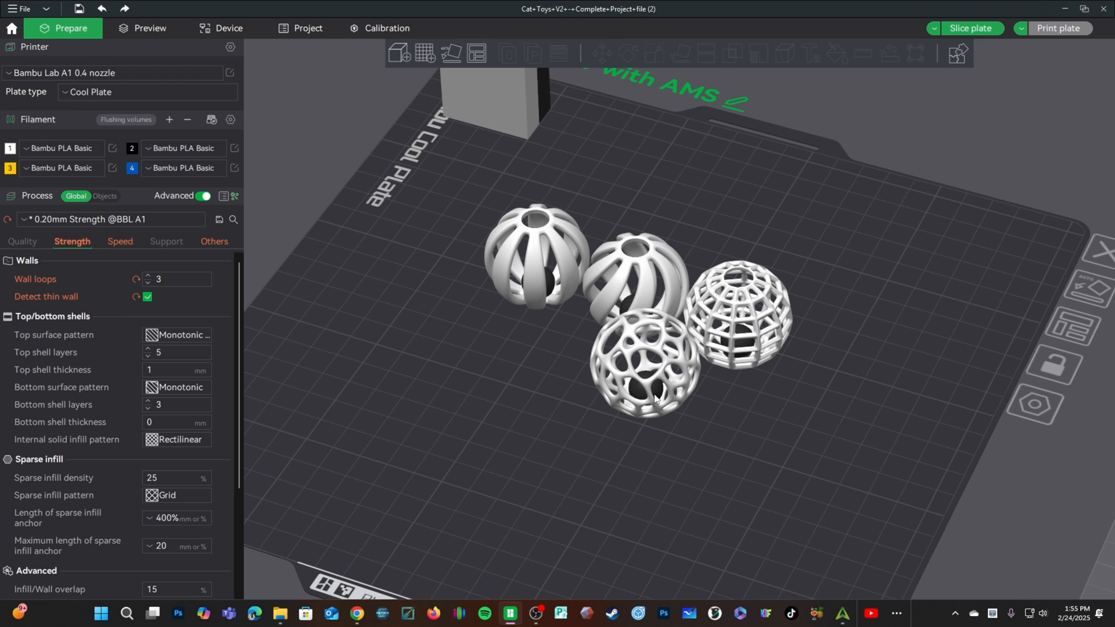
- Switch filament 2 to the green Bambu PLA Basic so the bells inside the Multicolor with AMS toys are green
left_click(150, 153)
left_click(168, 230)
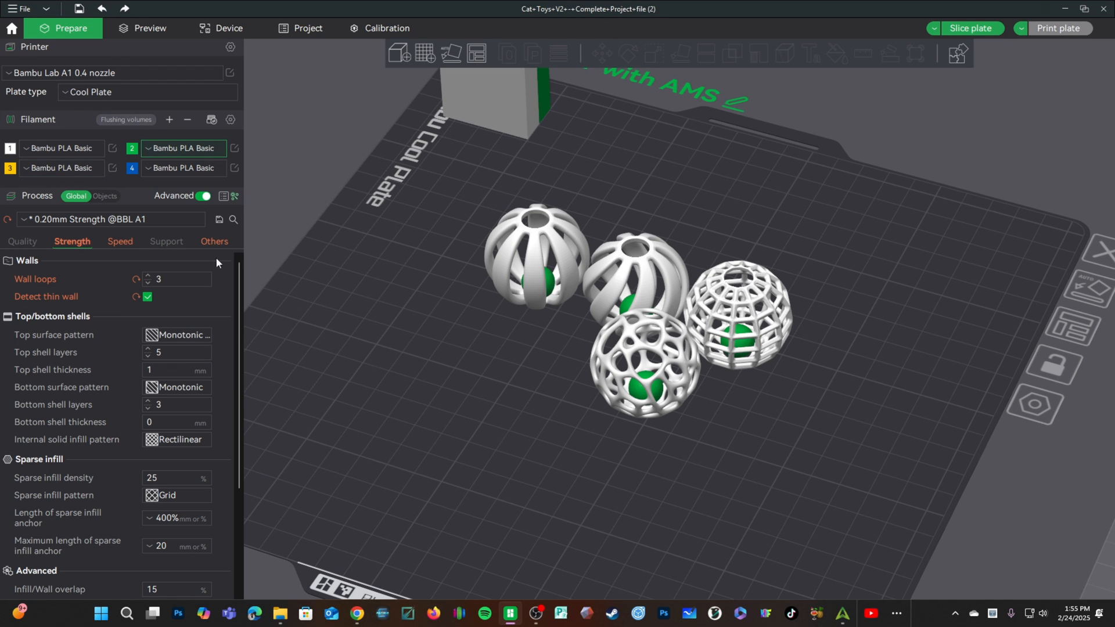
left_click_drag(738, 499, 703, 259)
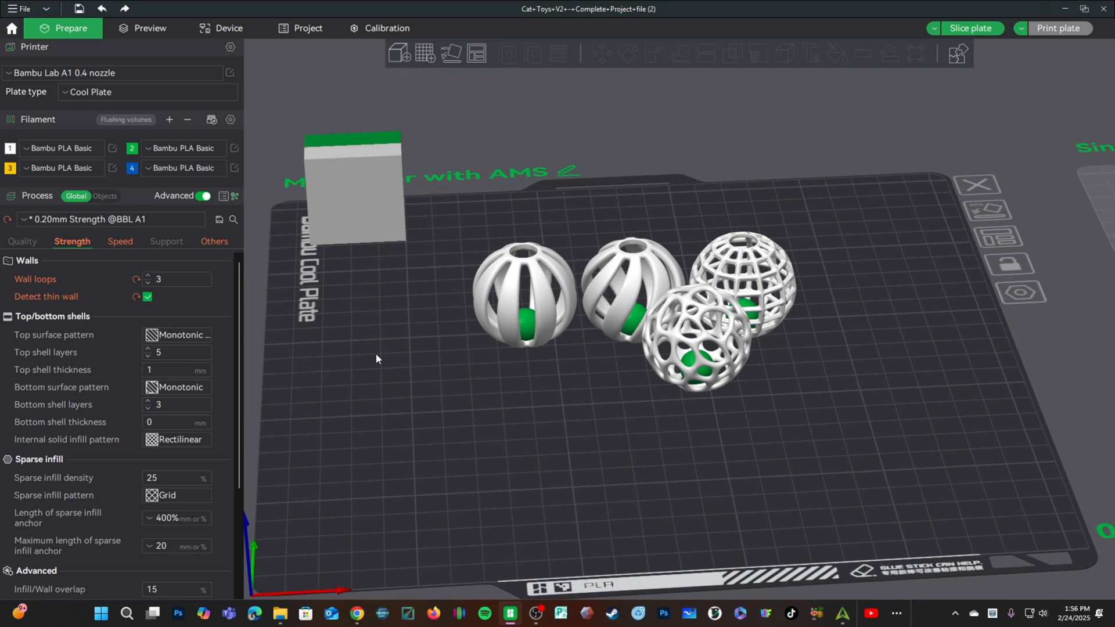
left_click(961, 29)
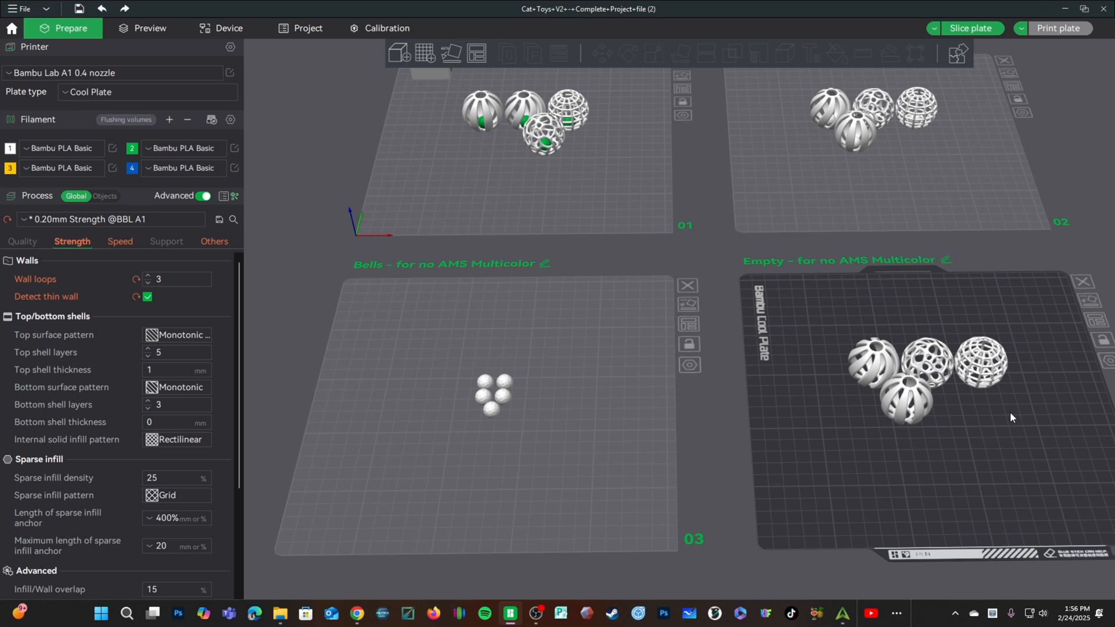
scroll(1009, 412, "down", 4)
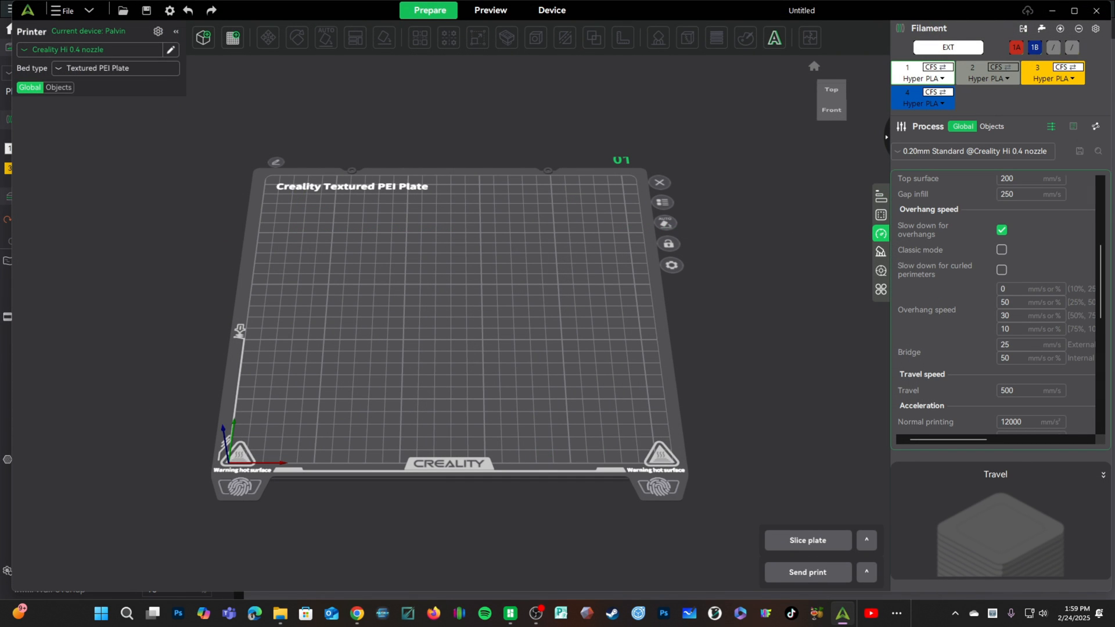
- Switch to Creality Print, import the cat toys project file with its customized presets, and choose the Creality Hi 0.4 nozzle printer
left_click_drag(755, 287, 476, 311)
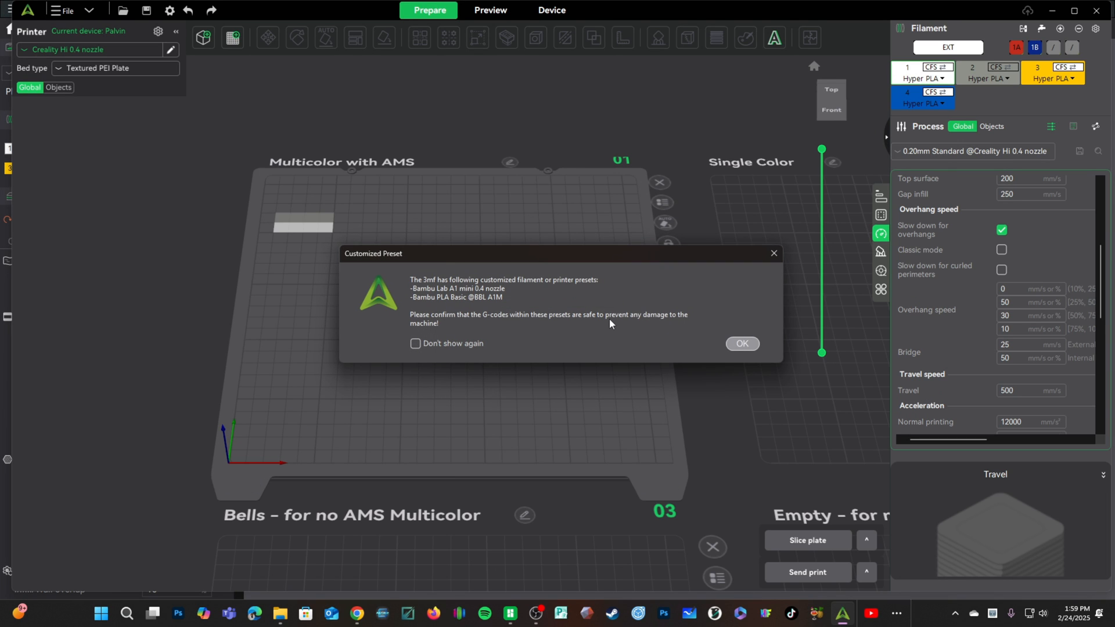
left_click(737, 346)
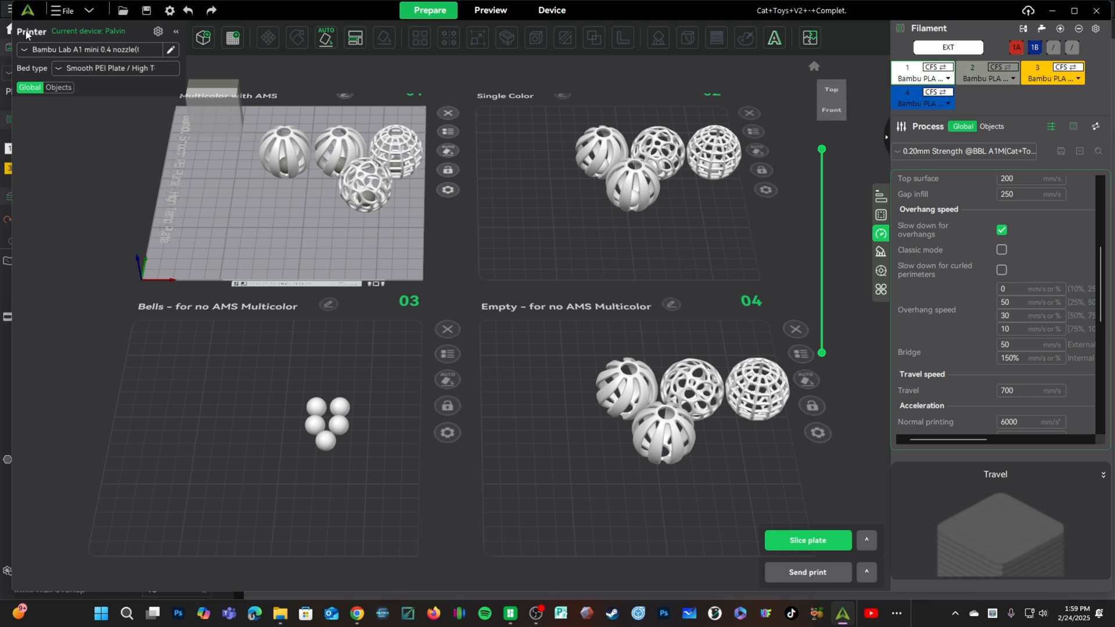
left_click(88, 50)
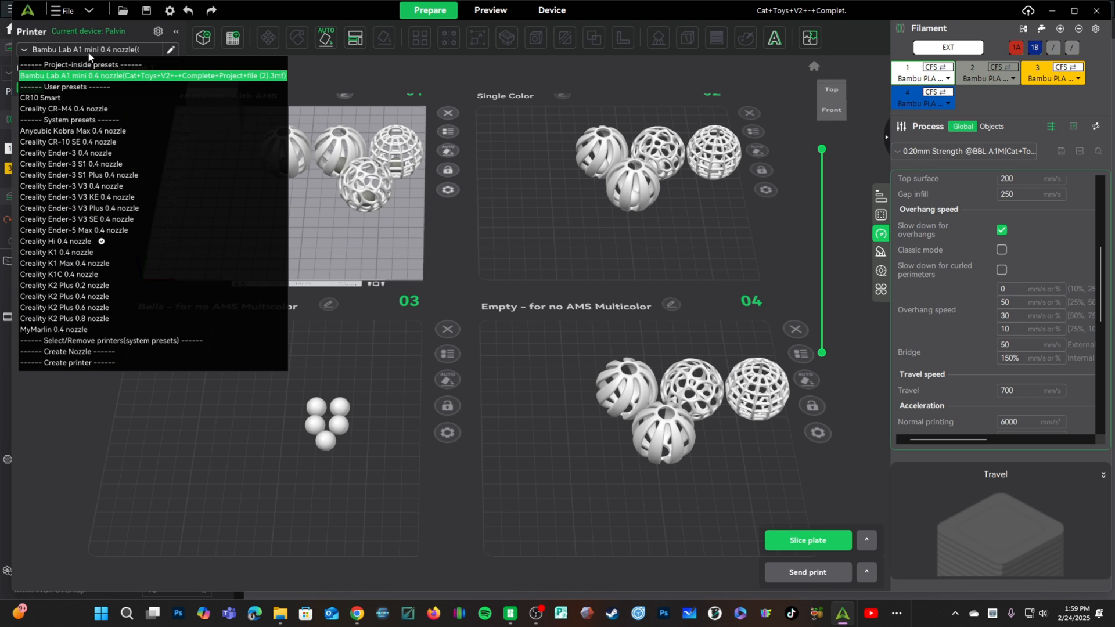
left_click(69, 241)
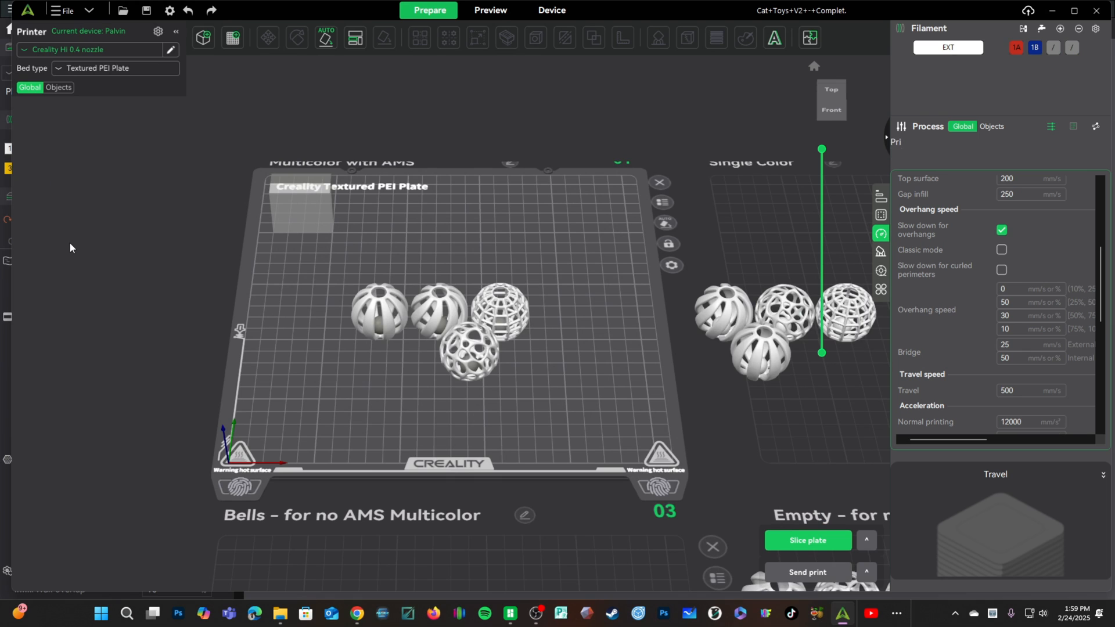
- Set the wall loops to 3 and the sparse infill density to 25% in the Creality Hi process preset
left_click_drag(511, 303, 523, 426)
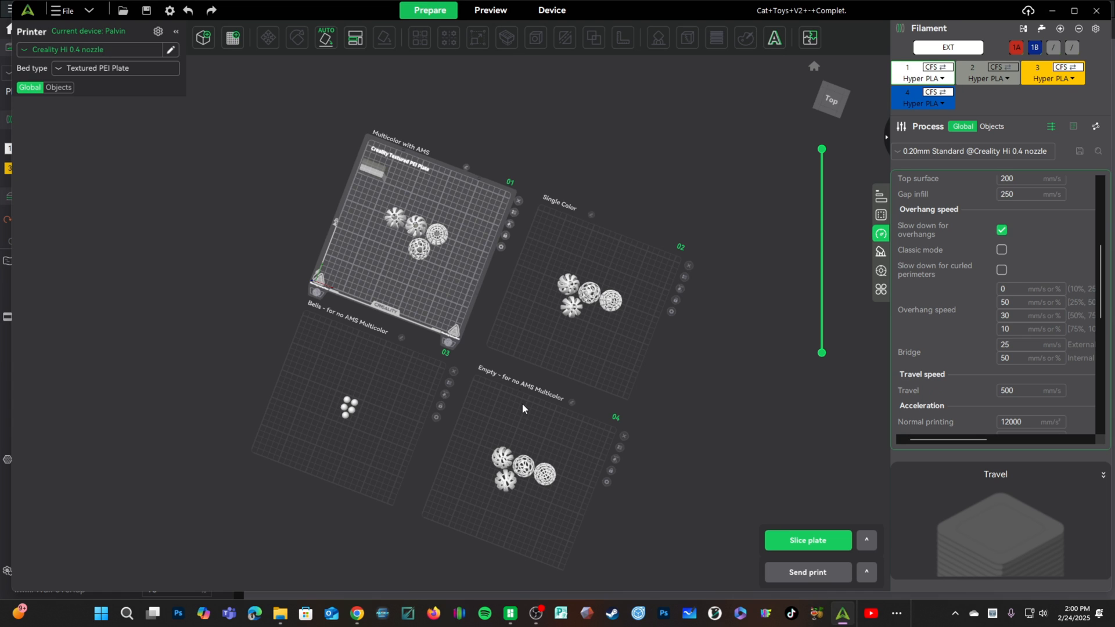
left_click_drag(378, 374, 3, 148)
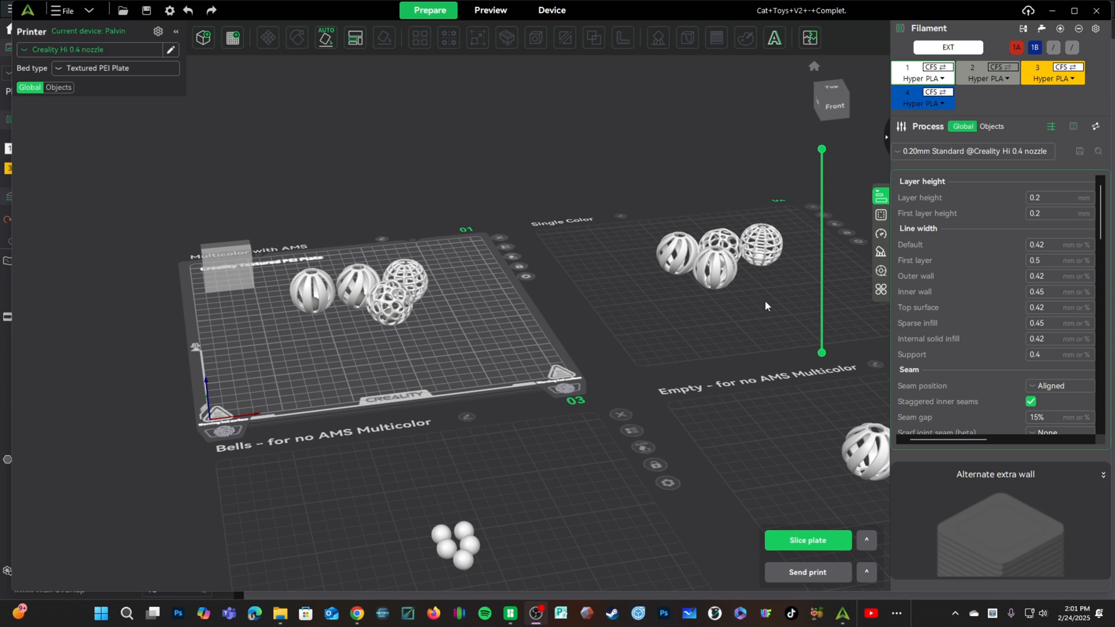
left_click(885, 216)
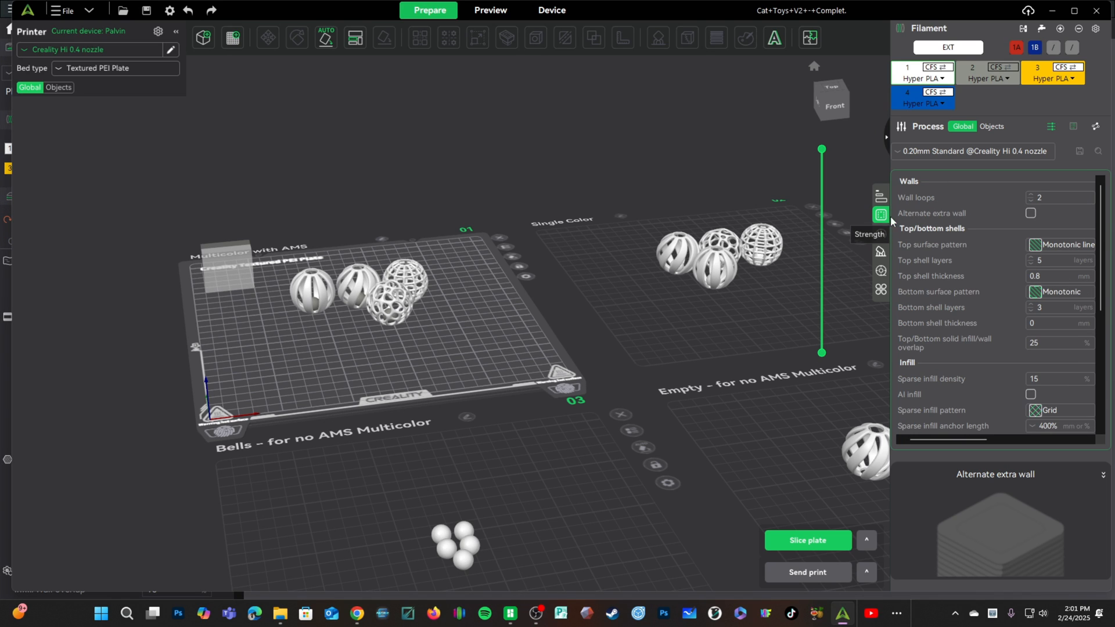
left_click(1031, 195)
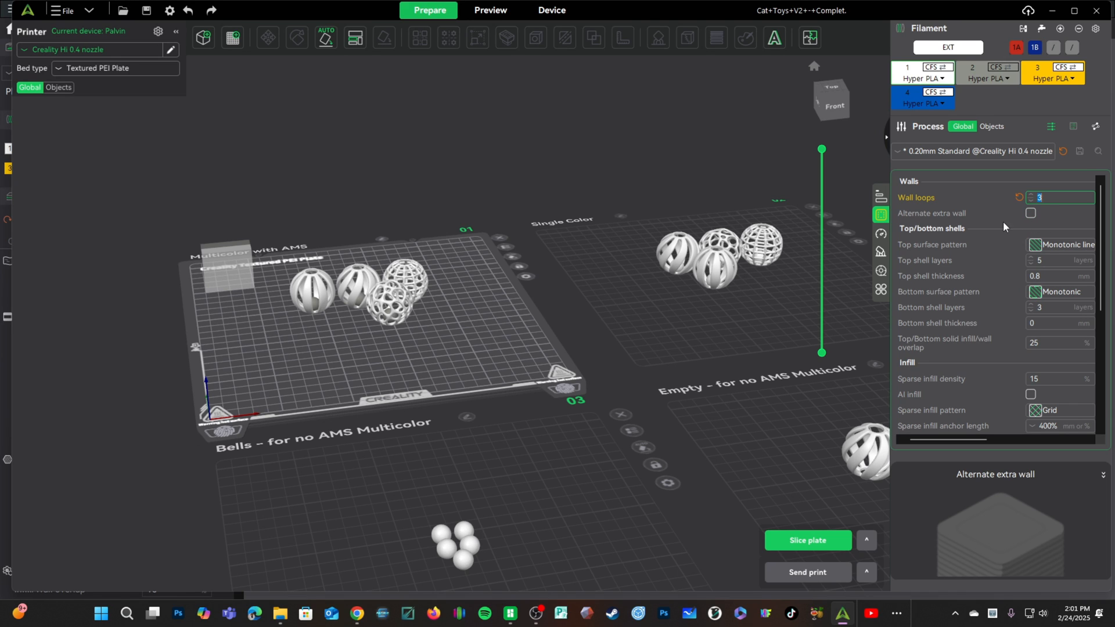
left_click(1042, 379)
type("25")
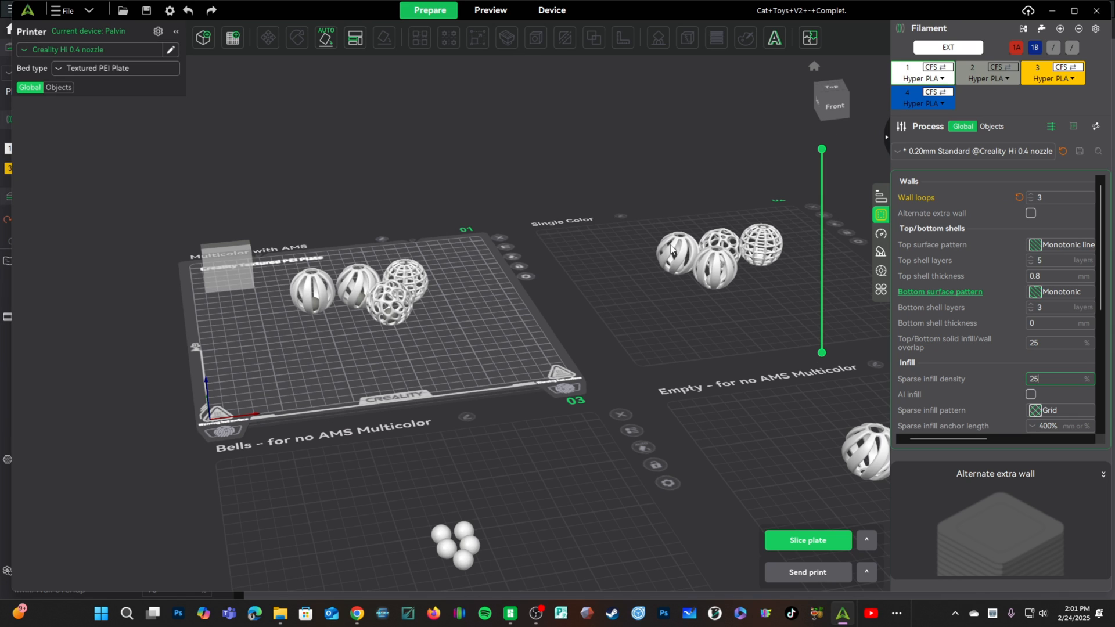
- Set the first layer speed to 30 mm/s and the first layer infill speed to 40 mm/s
left_click(880, 236)
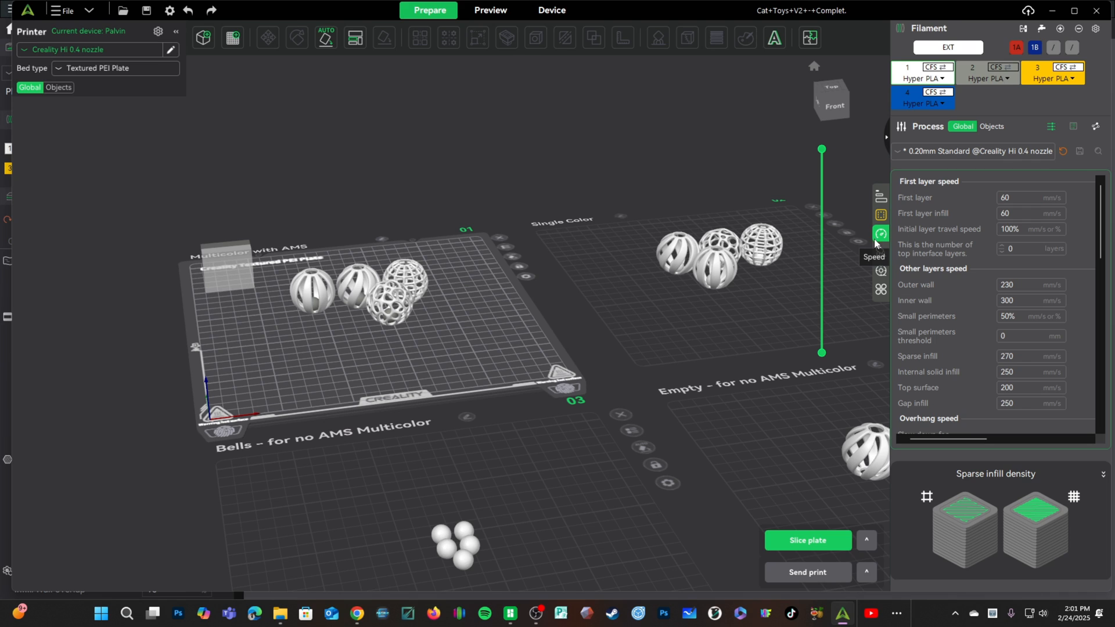
left_click(1021, 198)
type("30")
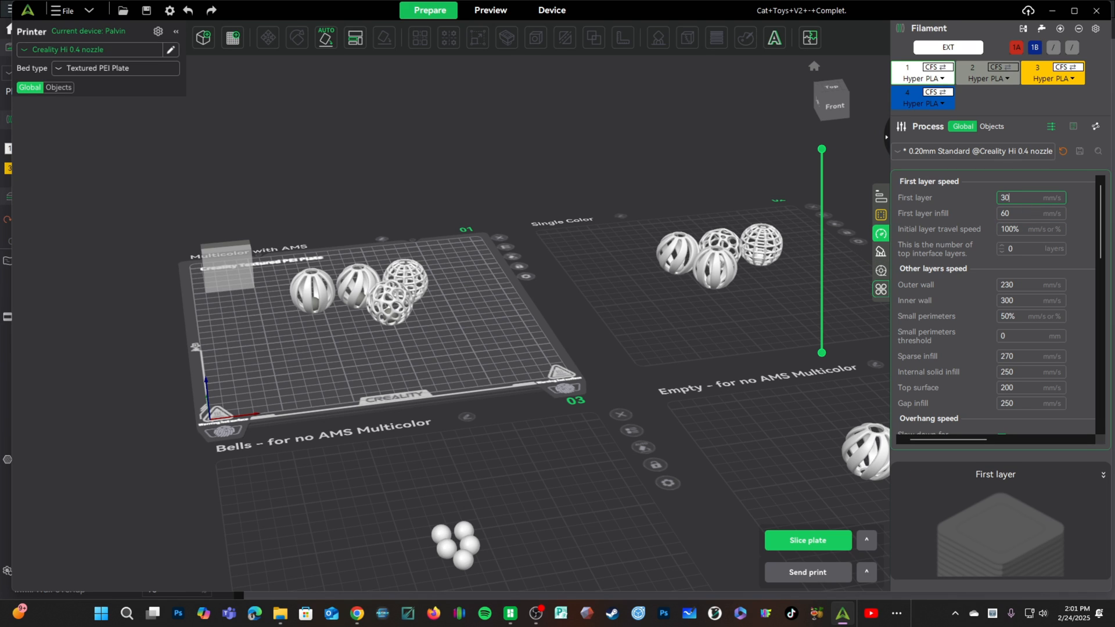
key("Tab")
type("40")
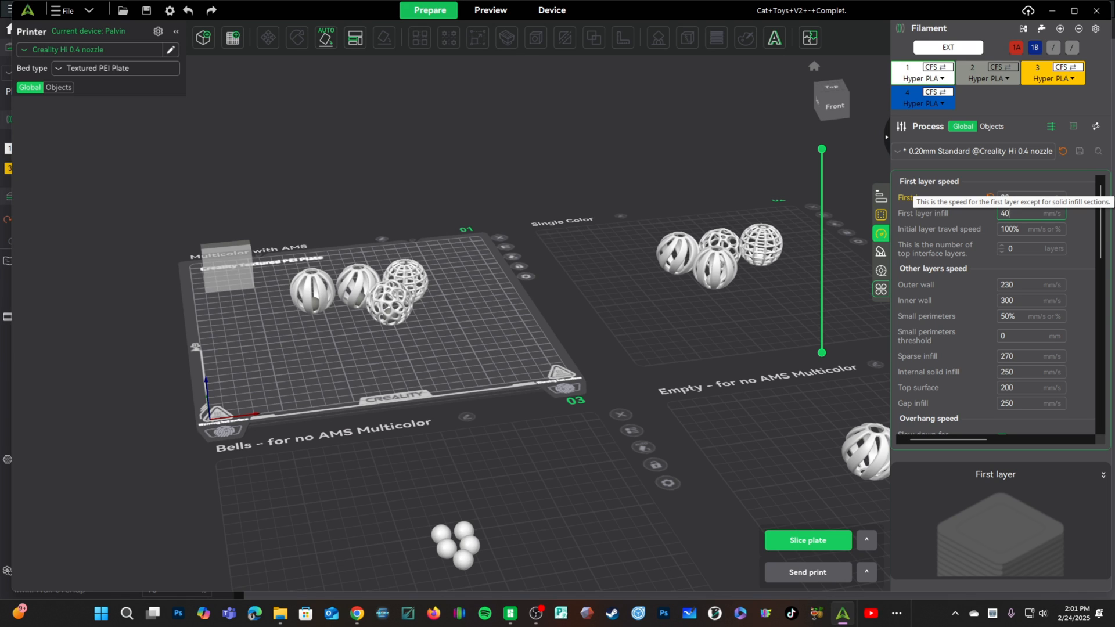
- Set the outer wall and inner wall speeds to 125 mm/s
key("Tab")
key("Tab")
type("125")
key("Tab")
type("125")
- Set the sparse infill, internal solid infill, top surface and gap infill speeds to 125 mm/s
key("Tab")
key("Tab")
type("125")
key("Tab")
type("125")
key("Tab")
type("125")
key("Tab")
type("125")
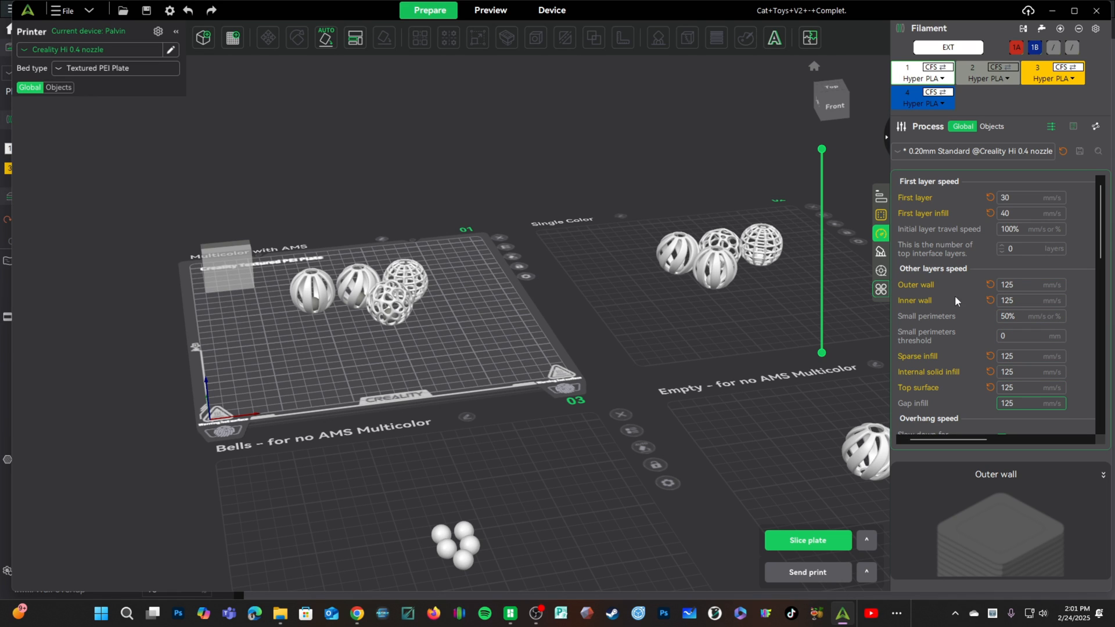
scroll(956, 308, "down", 5)
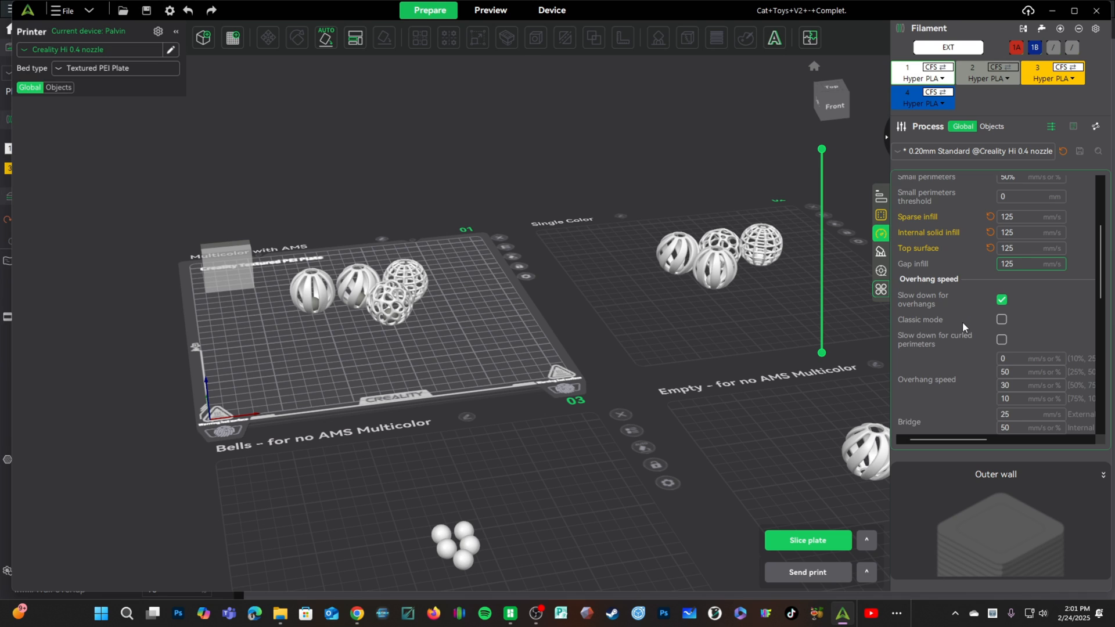
scroll(950, 349, "up", 5)
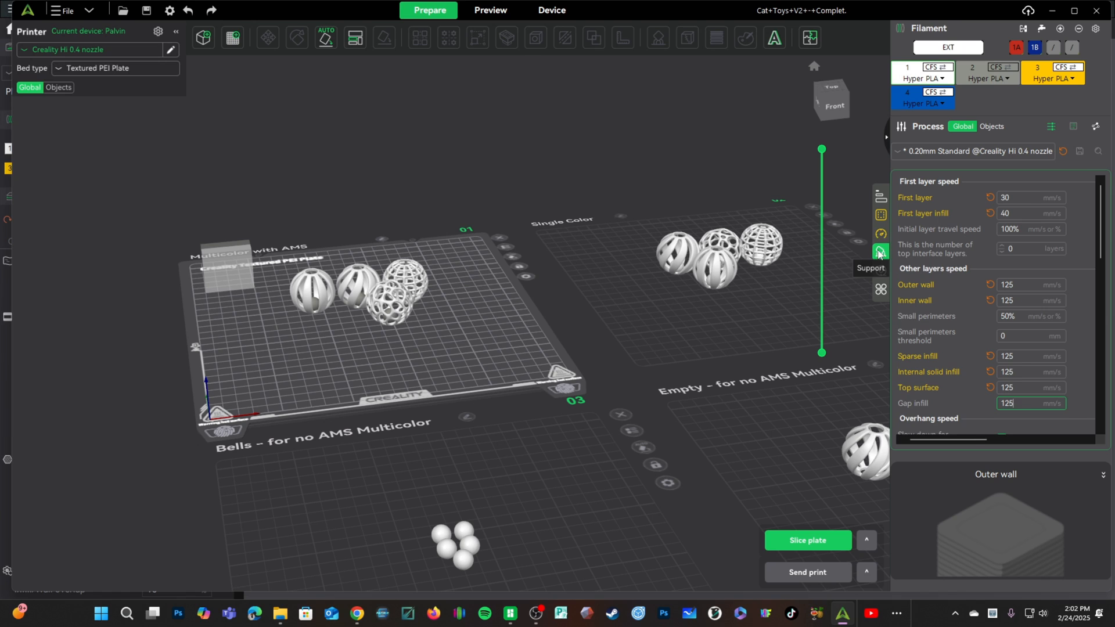
- Set the brim type to Outer brim only for the Creality Hi process preset
left_click(881, 290)
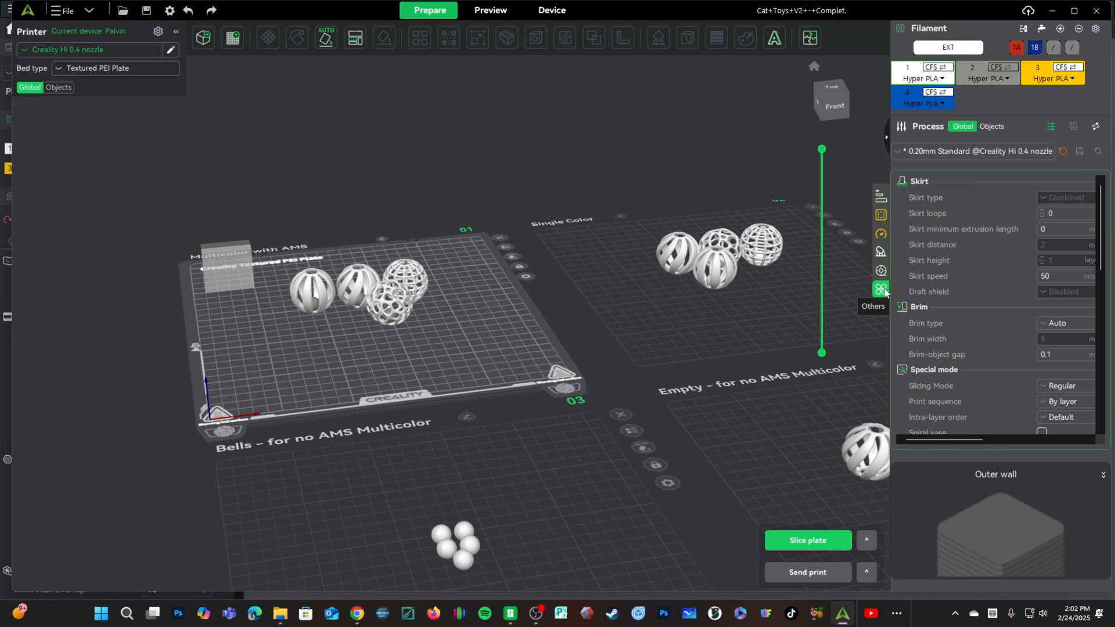
left_click(1070, 329)
left_click(1044, 364)
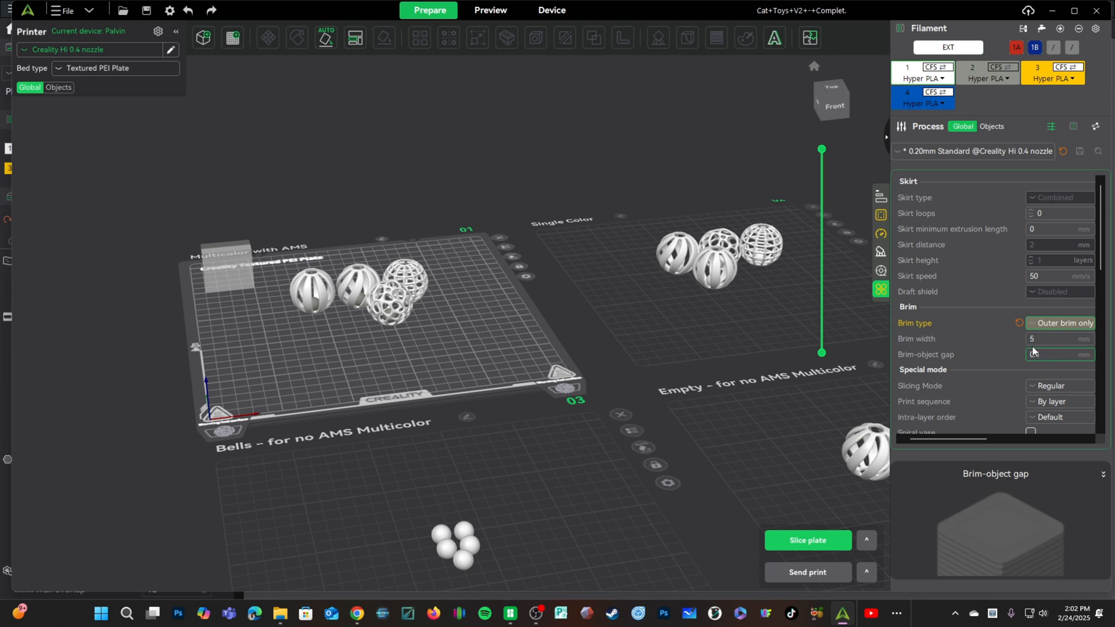
- Select the Single Color plate, slice it and examine its print time and sliced toys
left_click(767, 172)
left_click(807, 540)
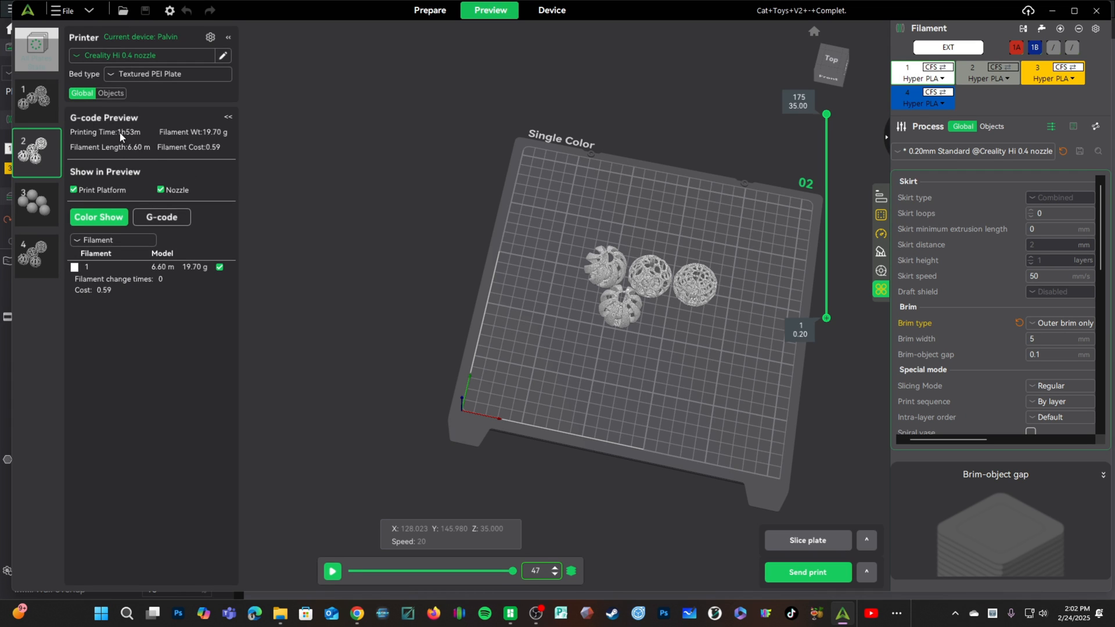
left_click_drag(723, 397, 730, 386)
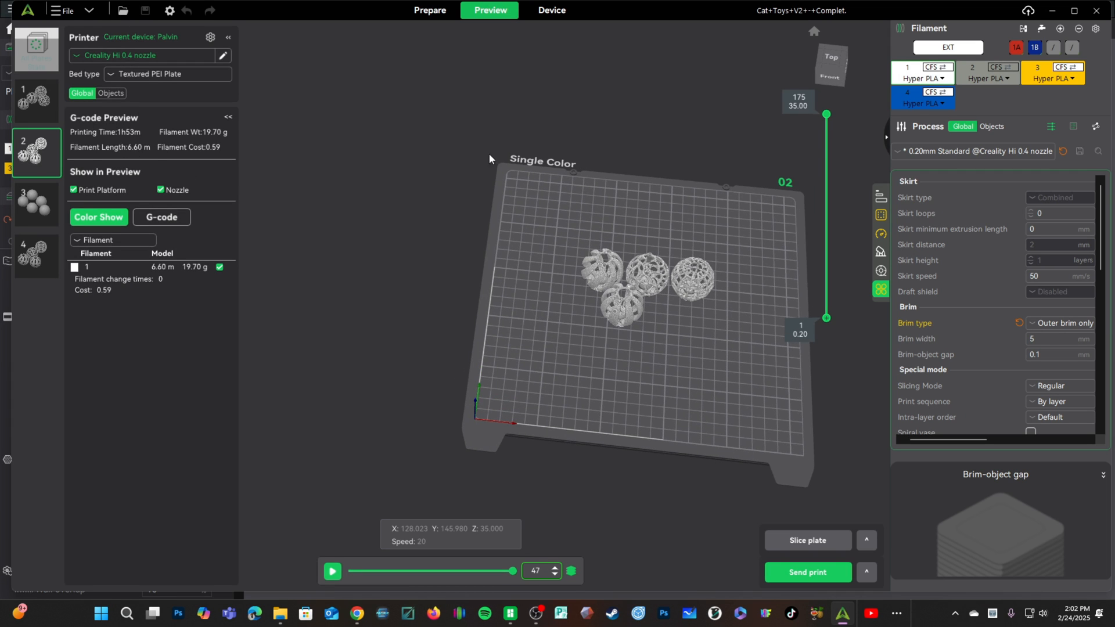
- Return to plate preparation, select the Multicolor with AMS plate and map filament 2 to the blue CFS slot 1B
left_click(435, 15)
left_click(349, 323)
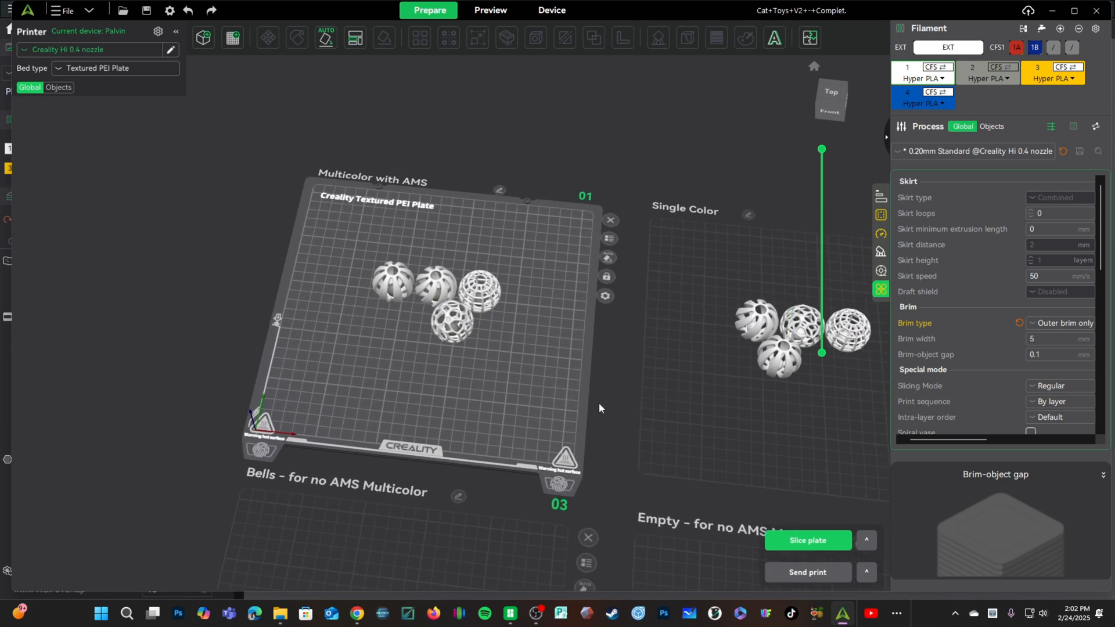
mouse_move(490, 392)
left_mouse_down()
mouse_move(467, 371)
mouse_move(494, 379)
left_mouse_up()
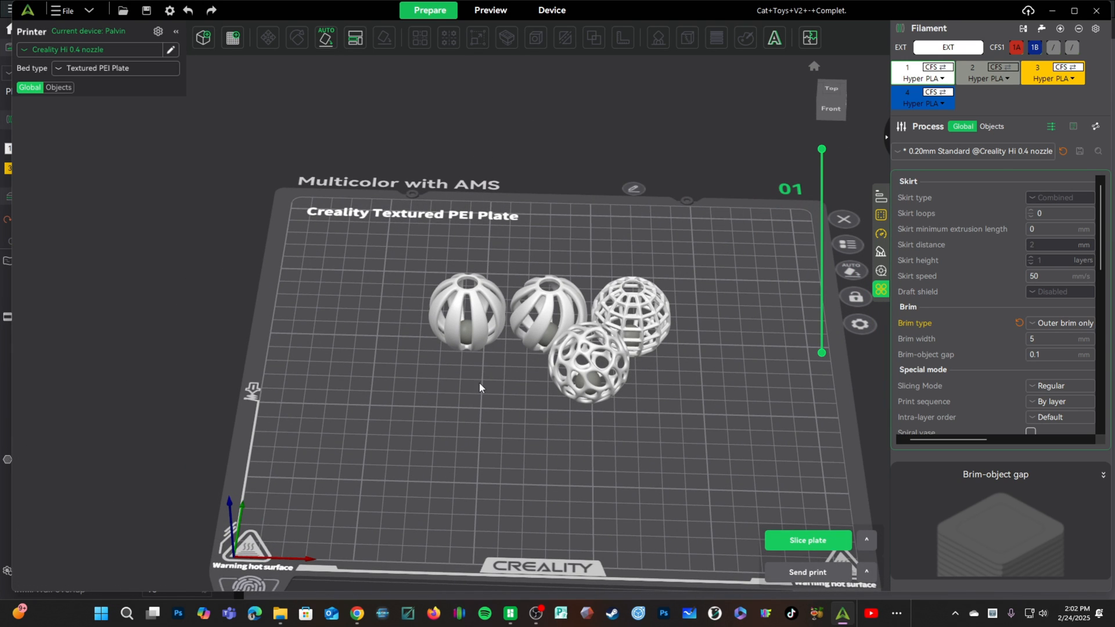
left_click(977, 76)
left_click(977, 106)
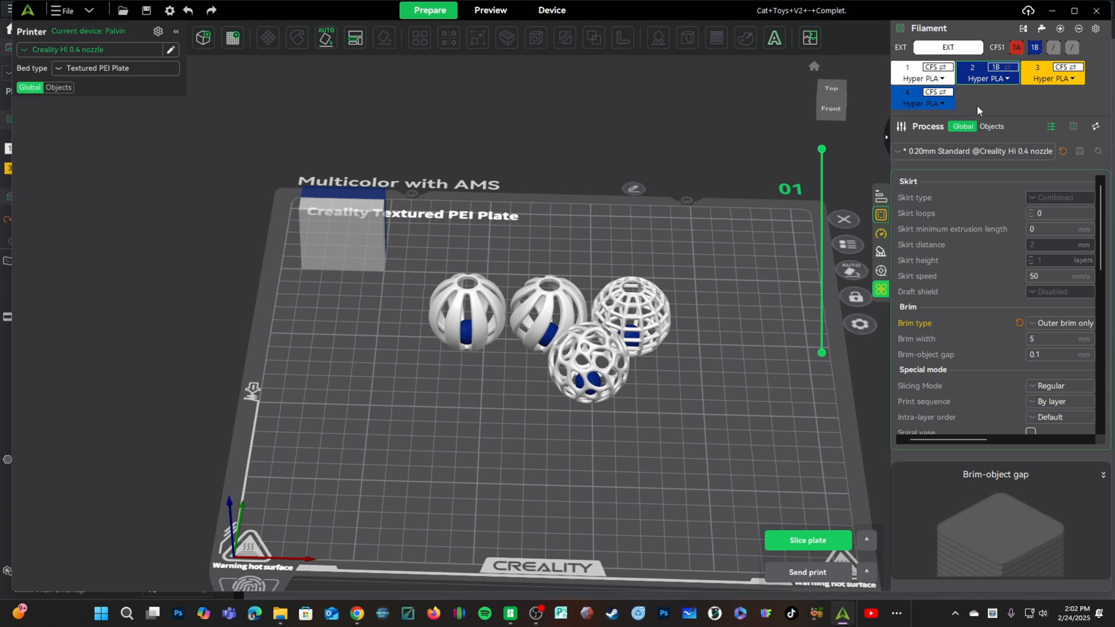
mouse_move(518, 451)
left_mouse_down()
mouse_move(551, 437)
mouse_move(497, 440)
mouse_move(567, 468)
mouse_move(513, 444)
left_mouse_up()
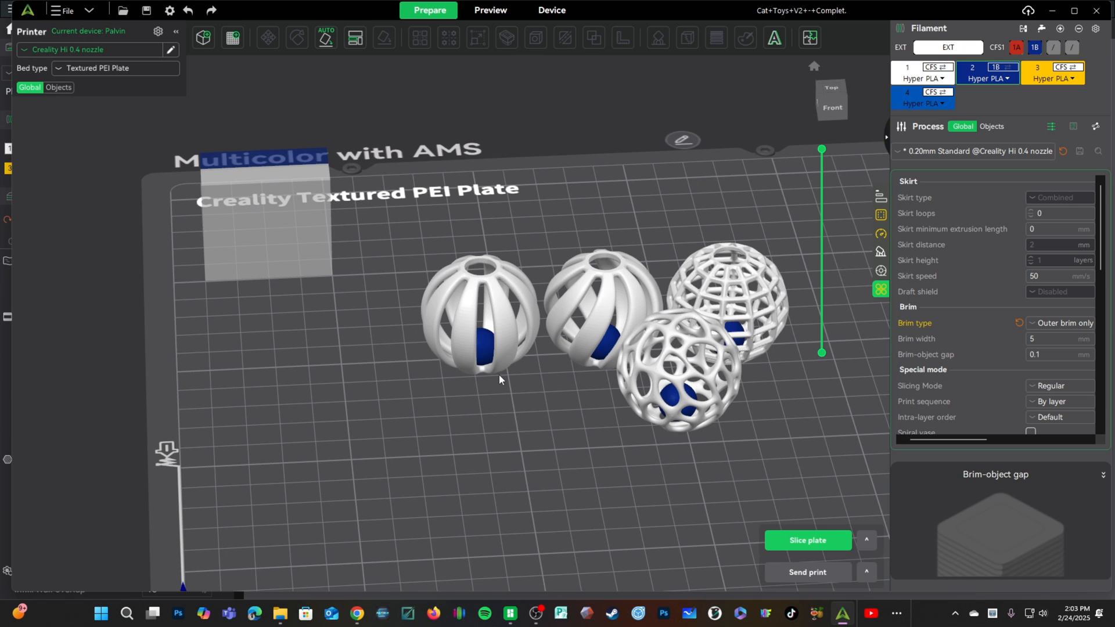
mouse_move(461, 447)
left_mouse_down()
mouse_move(480, 449)
mouse_move(449, 450)
left_mouse_up()
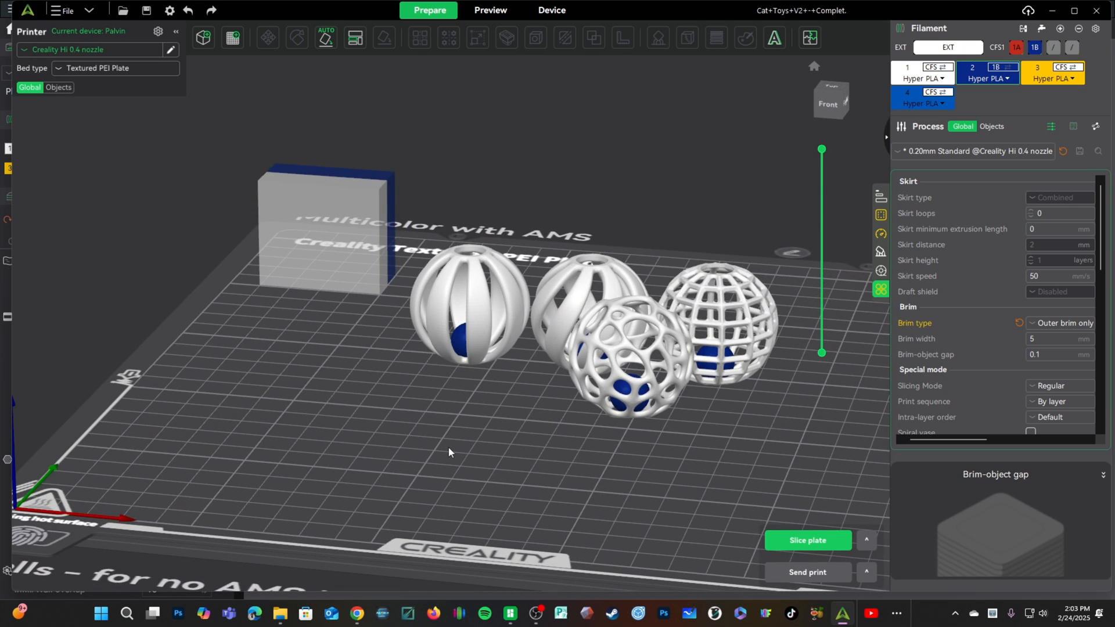
- Add an empty fifth plate and move the latitude-longitude grid toy from the Empty plate onto it
scroll(440, 452, "down", 7)
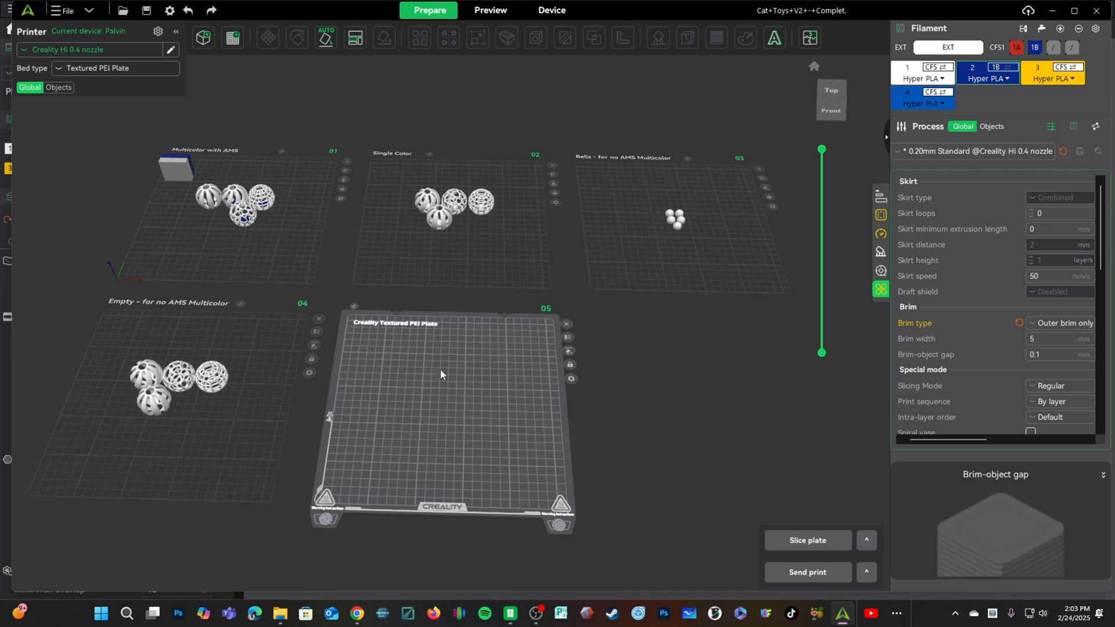
left_click_drag(212, 378, 476, 388)
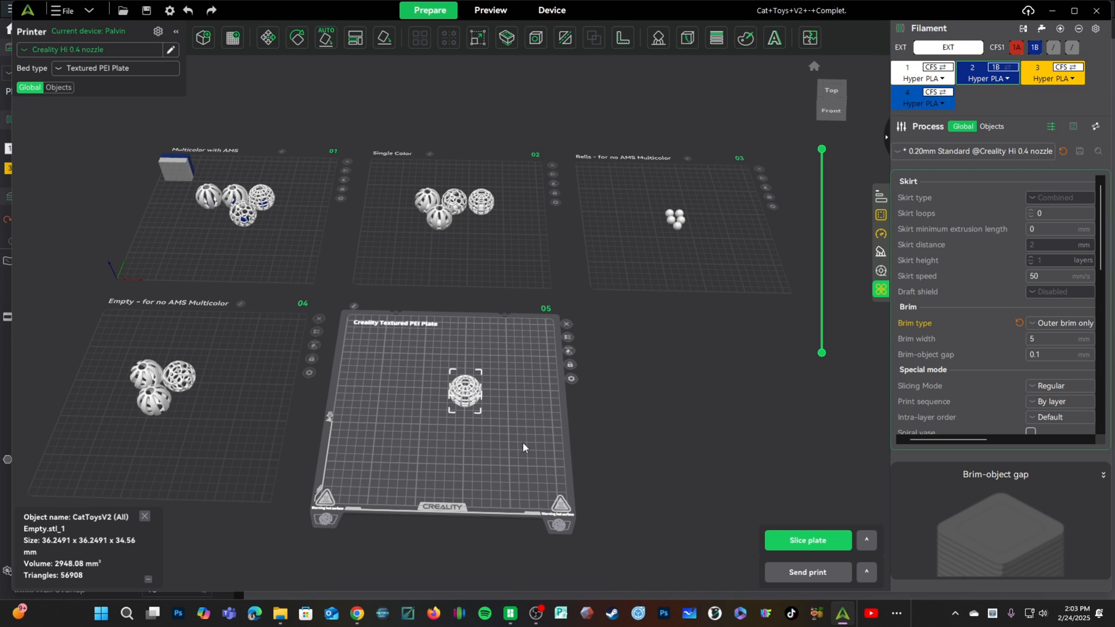
left_click(522, 442)
- Move one bell from the Bells plate to the front of plate 05 and assign filament 2 to it
left_click_drag(679, 226, 385, 446)
left_click(474, 442)
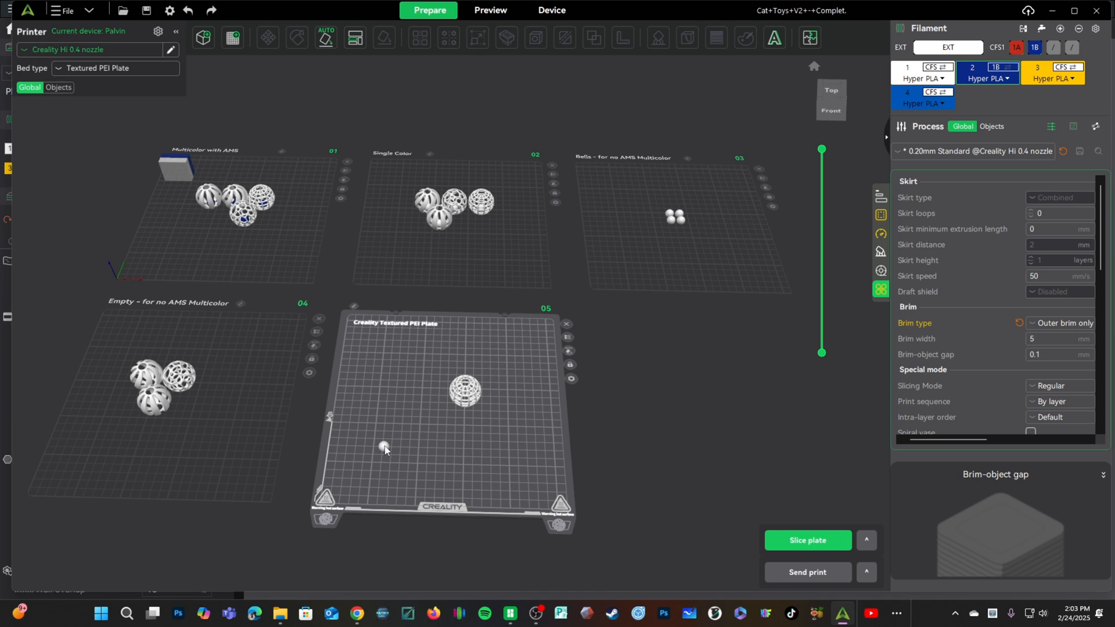
left_click(385, 448)
key("2")
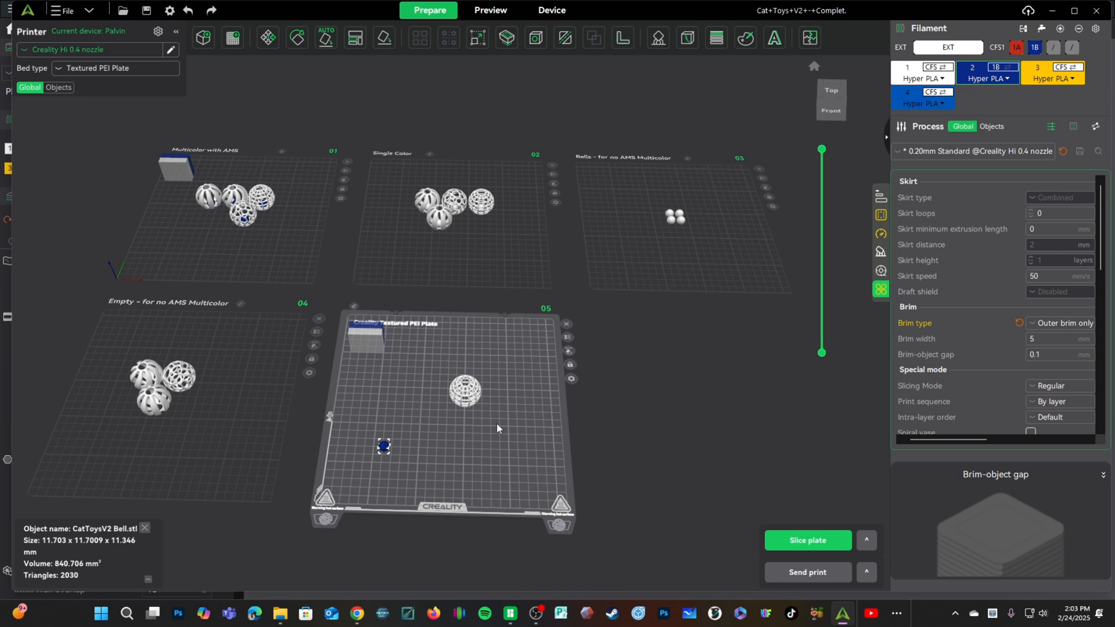
- Set plate 05's print sequence to By Object and auto-arrange the bell and grid toy on it
left_click(571, 379)
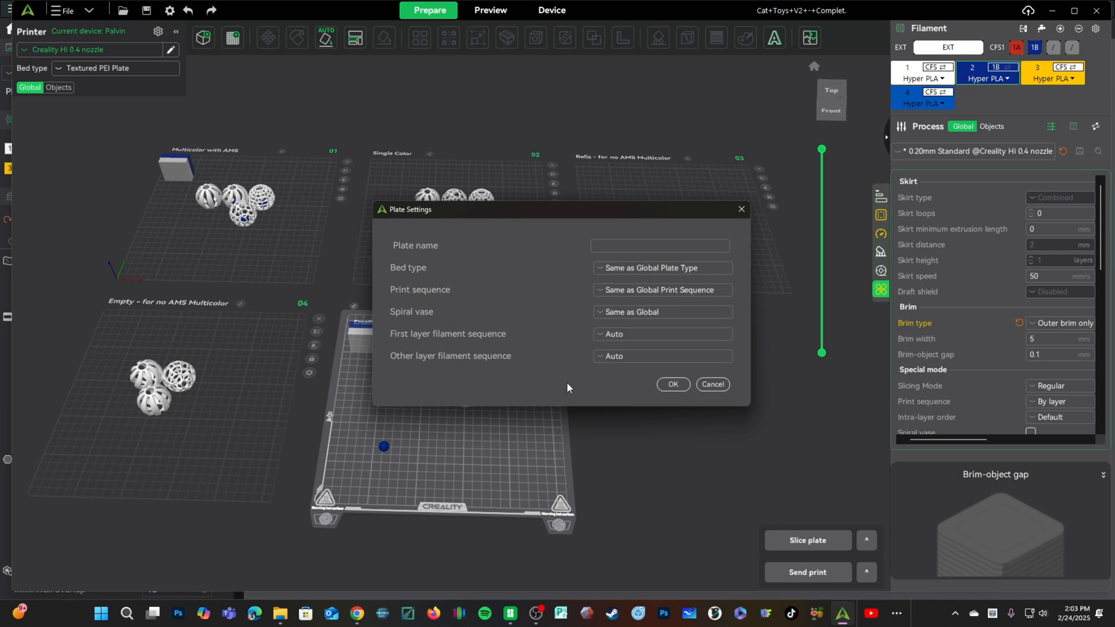
left_click(648, 290)
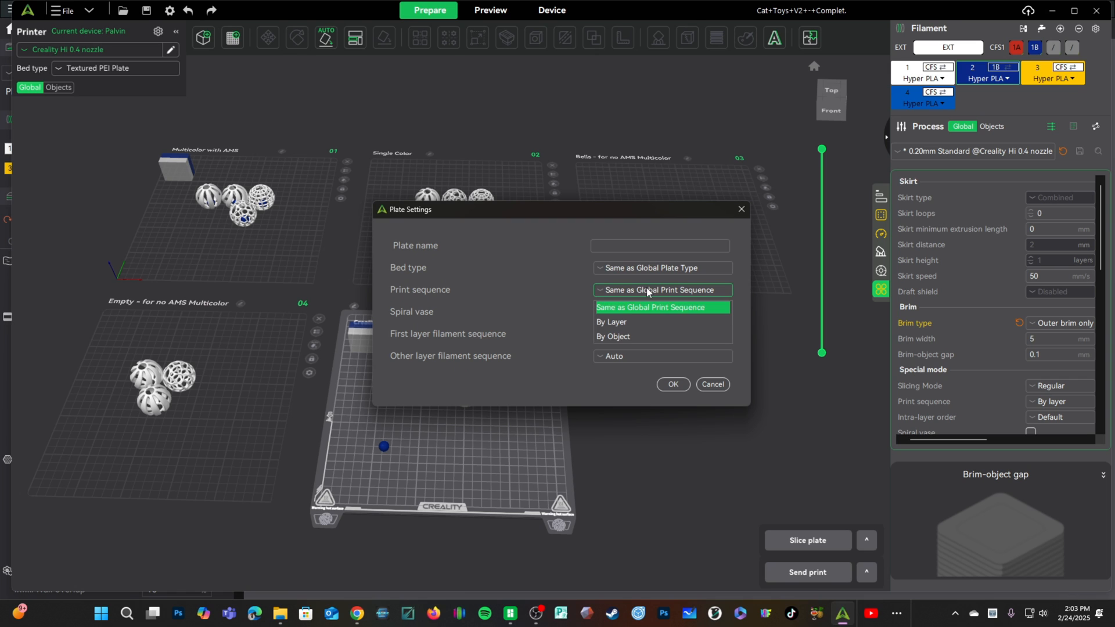
left_click(607, 337)
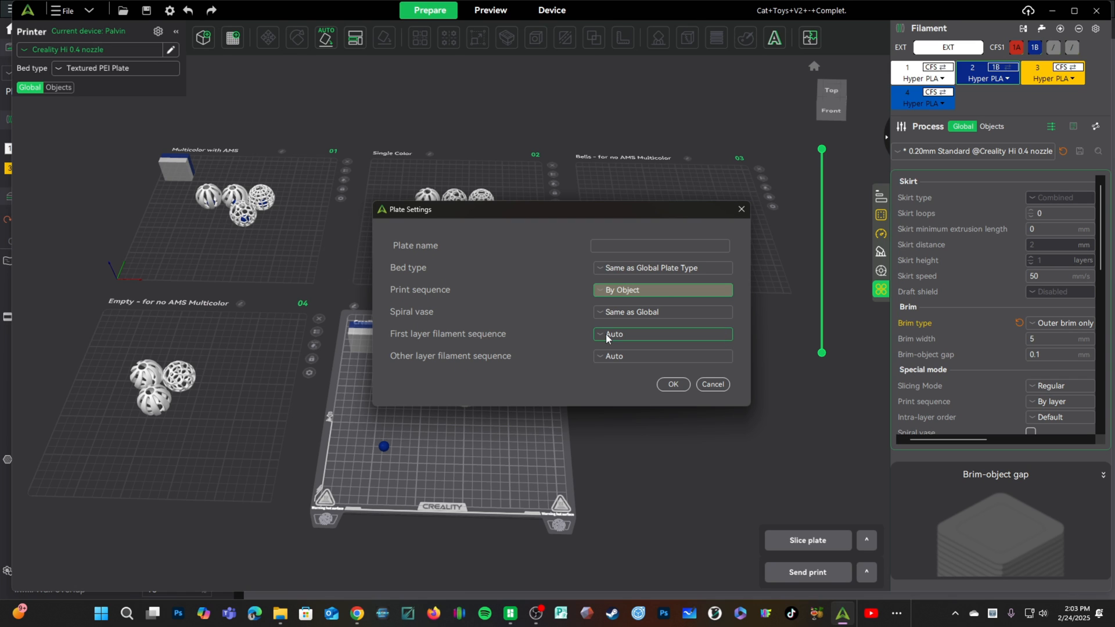
left_click(672, 384)
left_click(568, 351)
- Slice plate 05 and scrub its preview down to the first layer and back up to the top
scroll(517, 461, "up", 4)
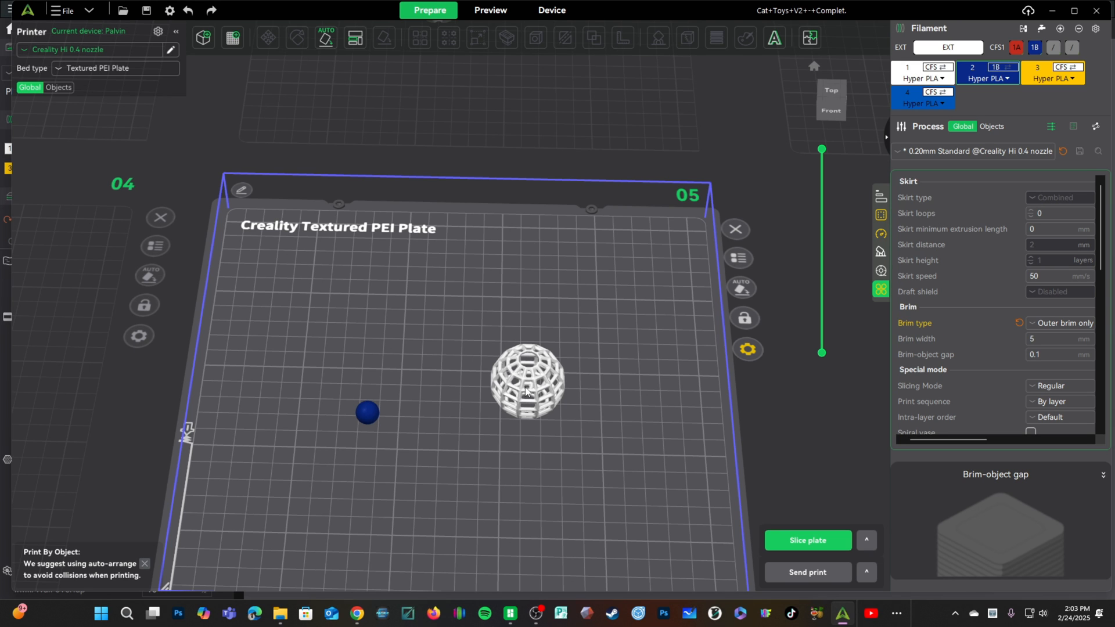
left_click_drag(824, 151, 834, 291)
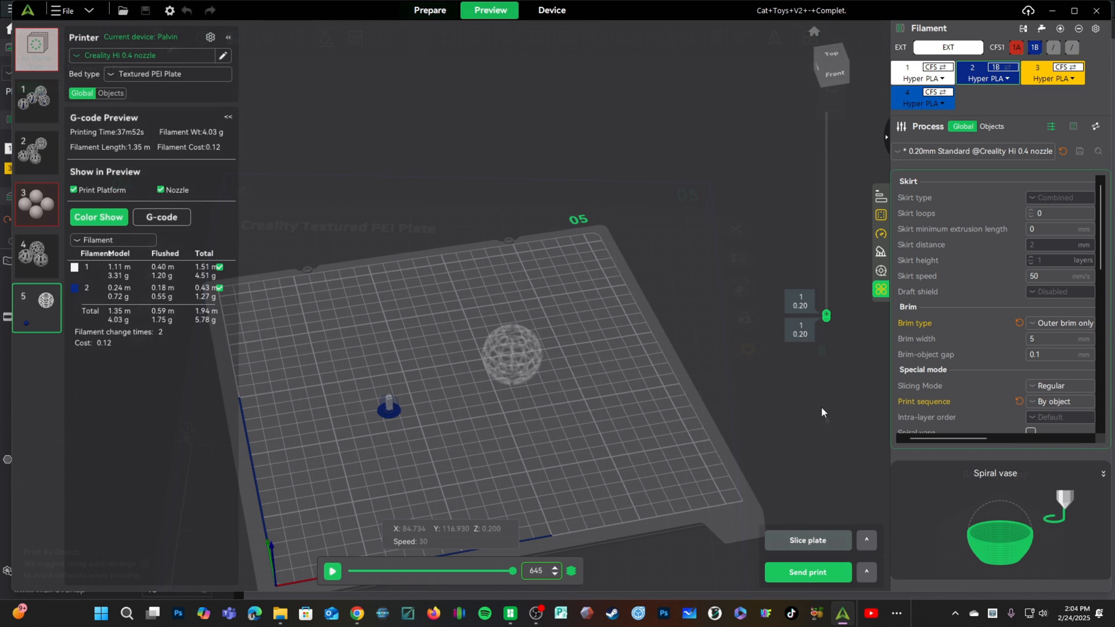
left_click_drag(825, 315, 841, 111)
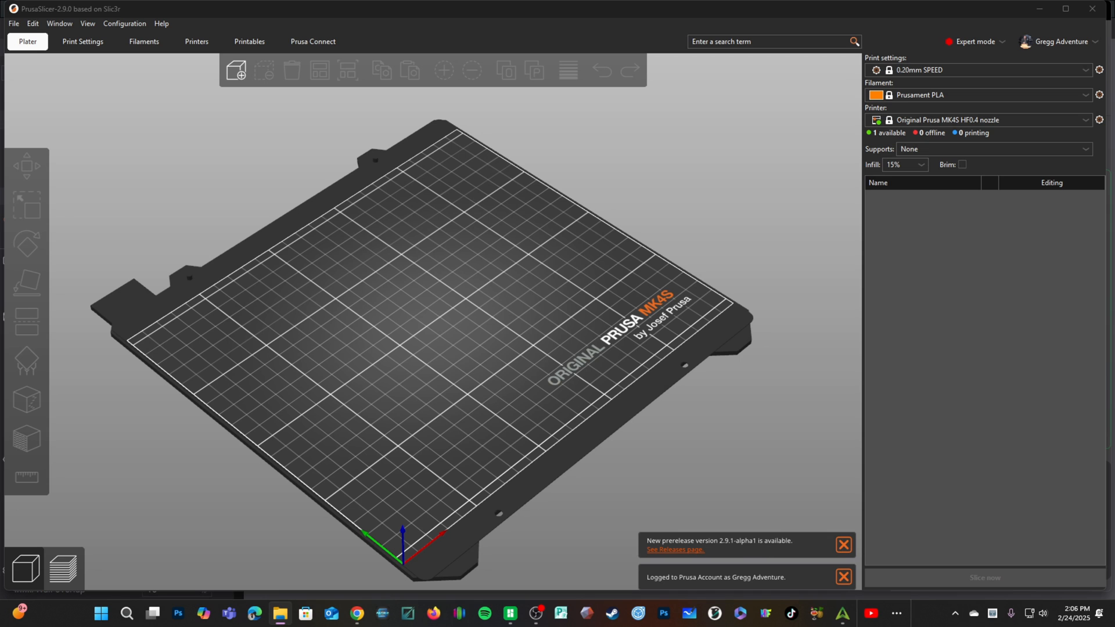
- Switch to PrusaSlicer, load the cat toys project file and move the nearest group of four toys onto bed 2
left_click_drag(280, 613, 407, 336)
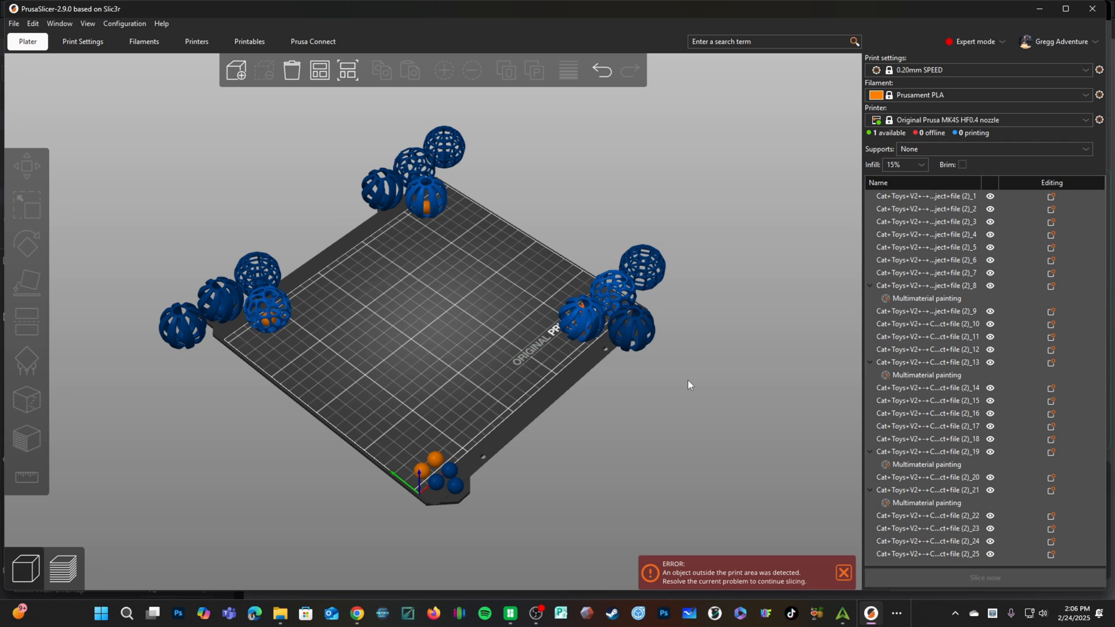
left_click_drag(730, 387, 543, 220, "shift")
left_click_drag(605, 295, 688, 102)
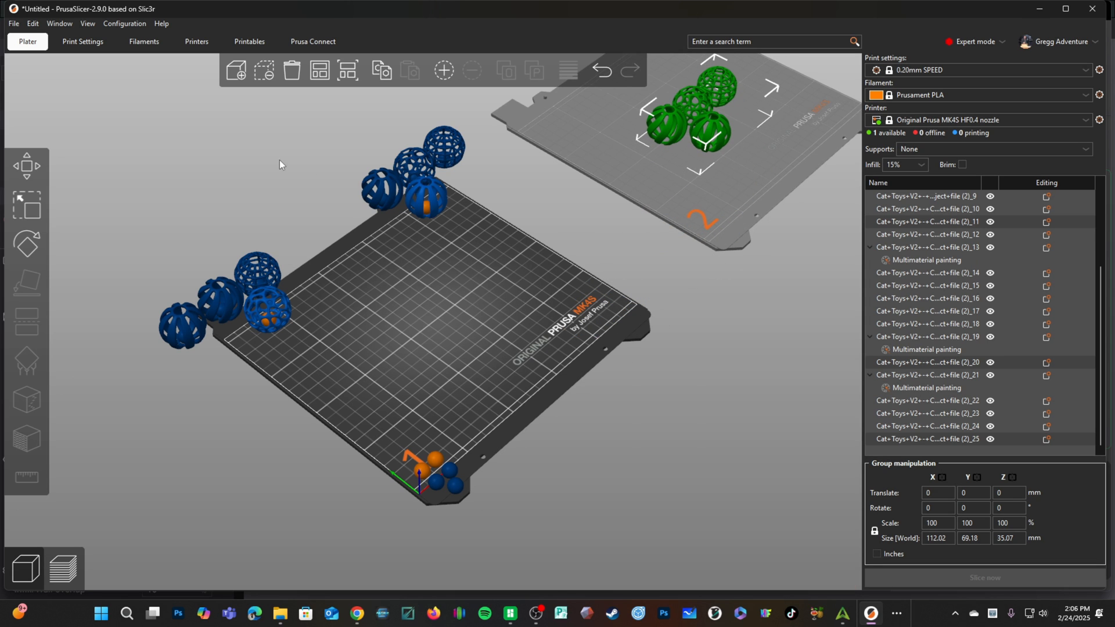
- Move the remaining two groups of four toys onto their own beds, 3 and 4
left_click_drag(325, 131, 479, 216, "shift")
left_click_drag(410, 180, 200, 165)
left_click_drag(296, 437, 154, 248, "shift")
left_click_drag(232, 299, 389, 61)
middle_click_drag(502, 259, 486, 515)
left_click_drag(416, 292, 442, 199)
left_click(436, 285)
scroll(439, 295, "down", 6)
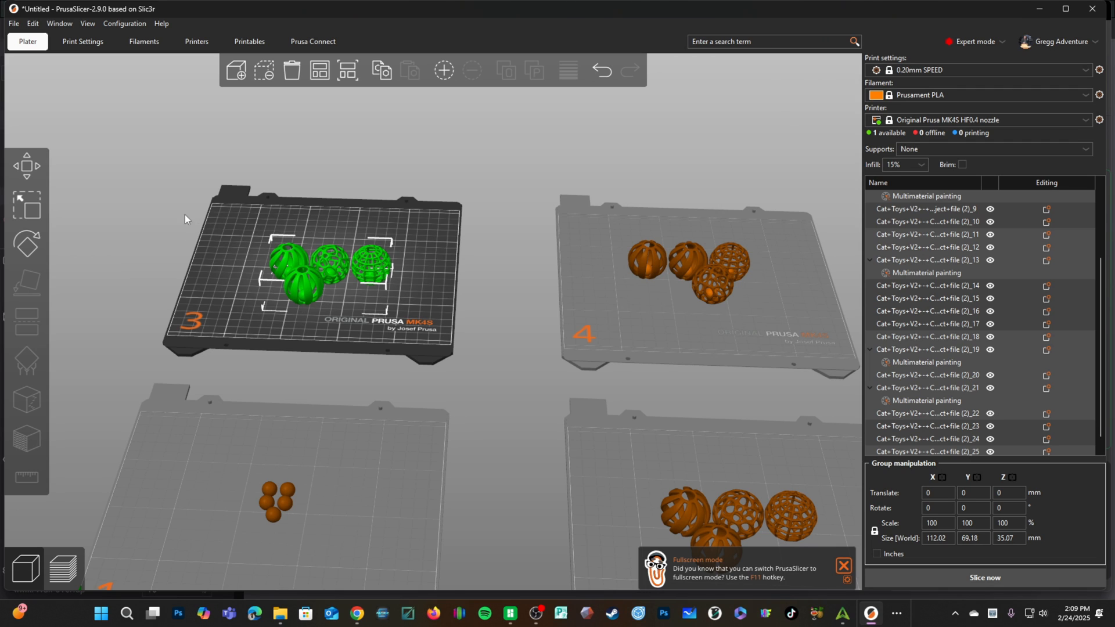
- Merge the toys and their inner bells on bed 3 into one object
right_click(284, 261)
left_click(316, 319)
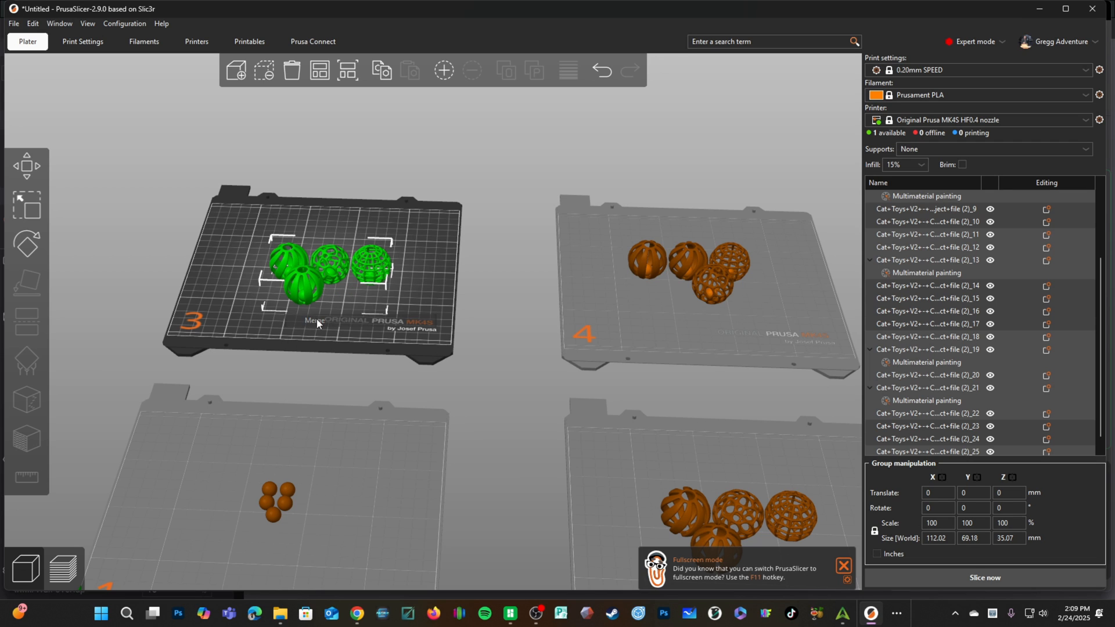
left_click(230, 273)
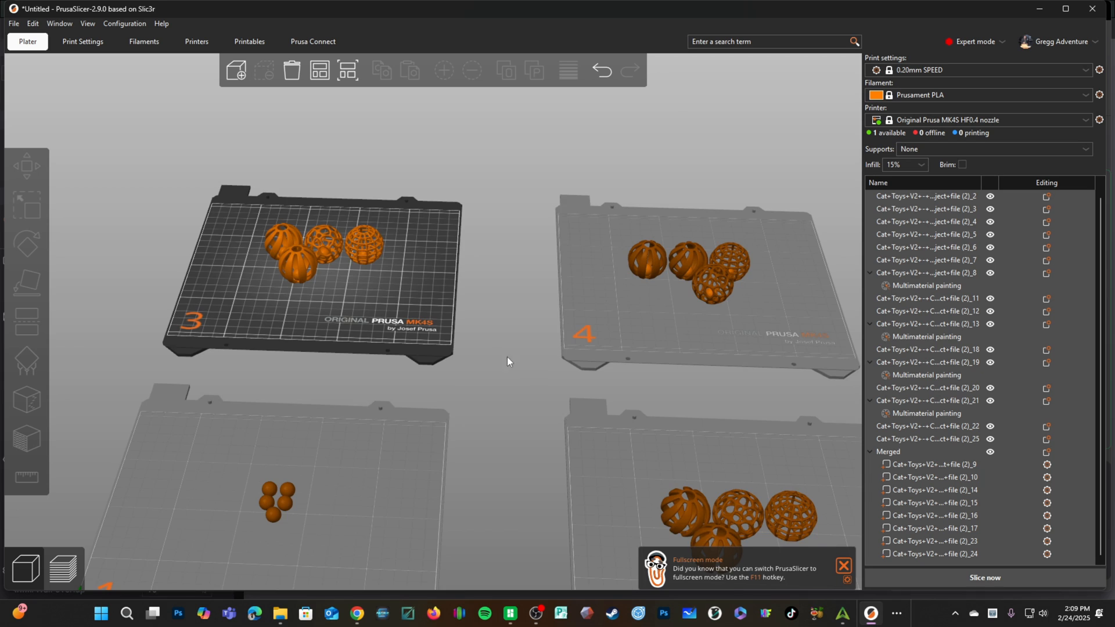
middle_click_drag(507, 357, 503, 388)
left_click_drag(503, 389, 496, 406)
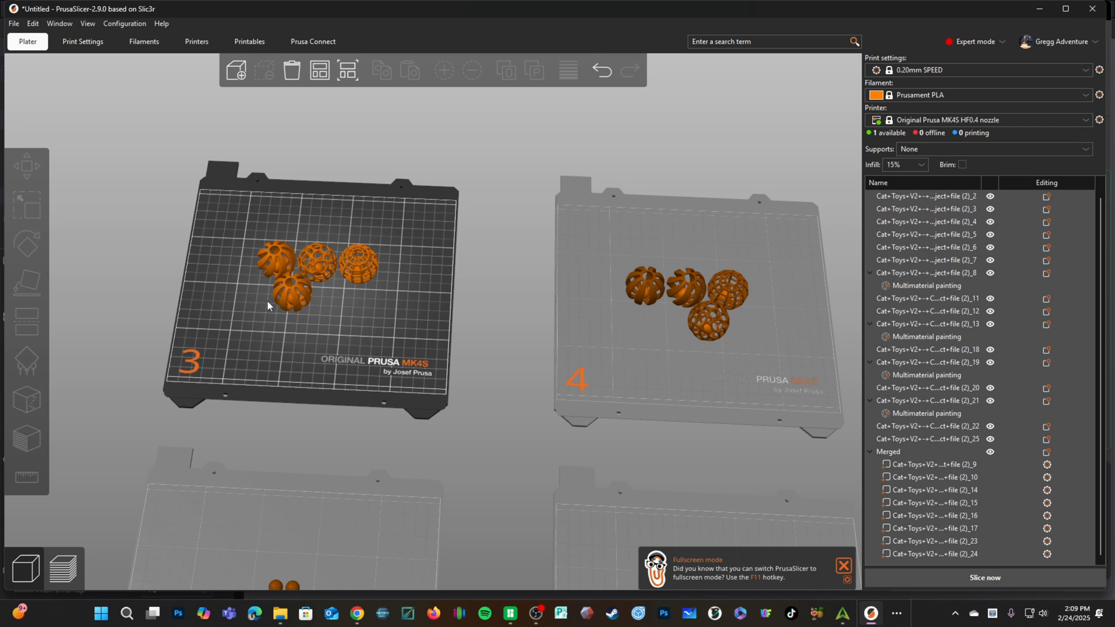
- Undo the merge, select everything on bed 3 and try auto-arranging the separate toys and bells
key("ctrl+a")
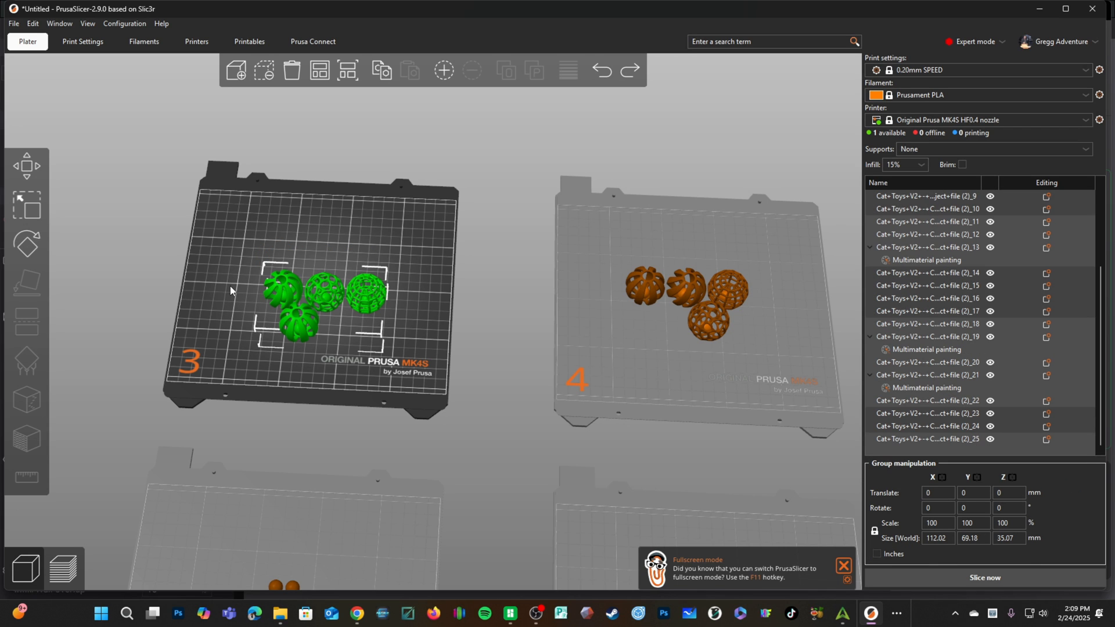
key("a")
scroll(262, 328, "up", 2)
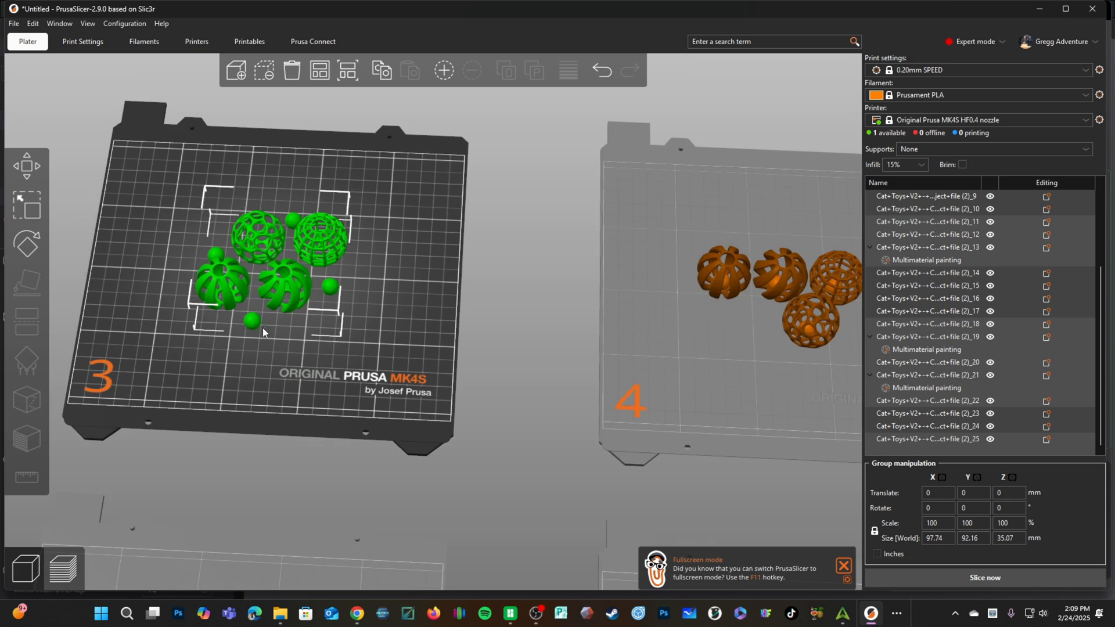
scroll(263, 327, "up", 2)
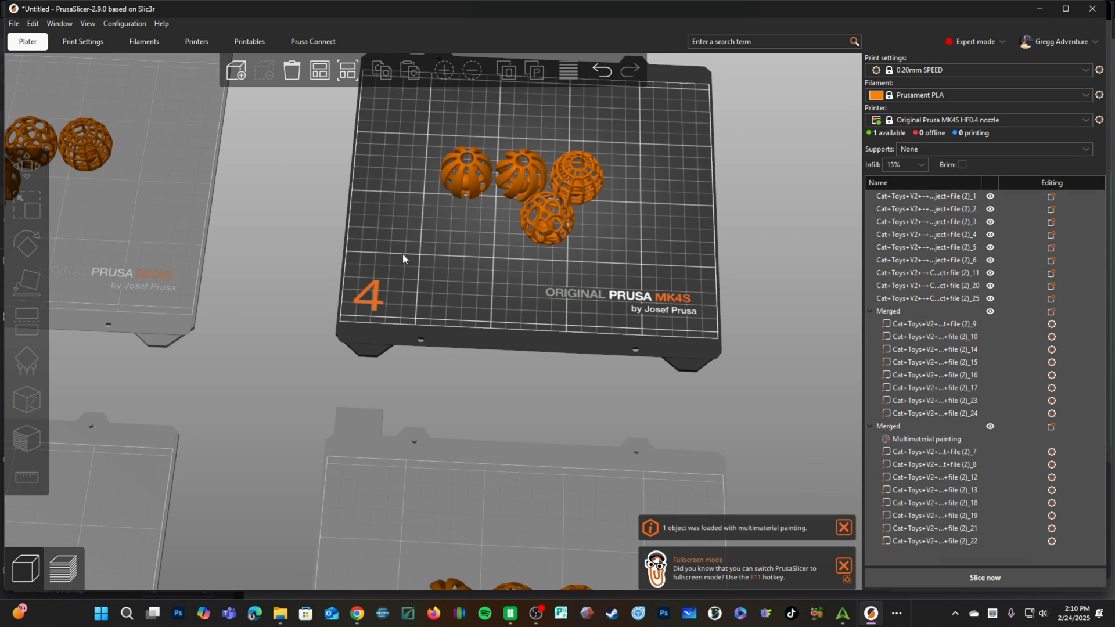
- Auto-arrange the objects on the beds, including the bells on bed 1 and the toys on bed 2
key("a")
scroll(333, 319, "down", 4)
middle_click_drag(374, 368, 459, 254)
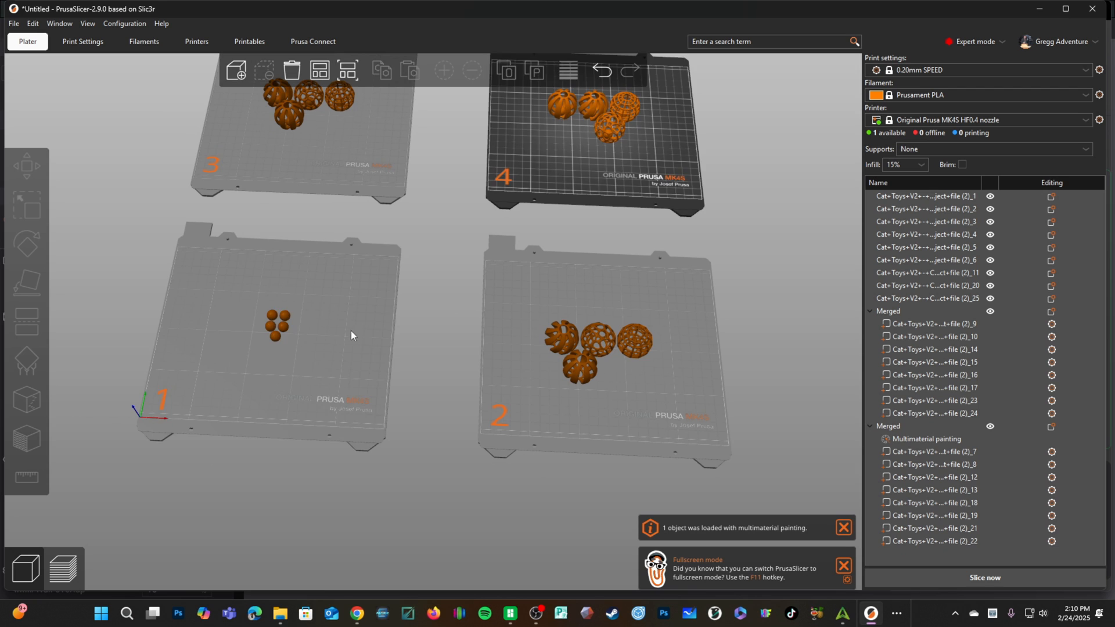
left_click(351, 330)
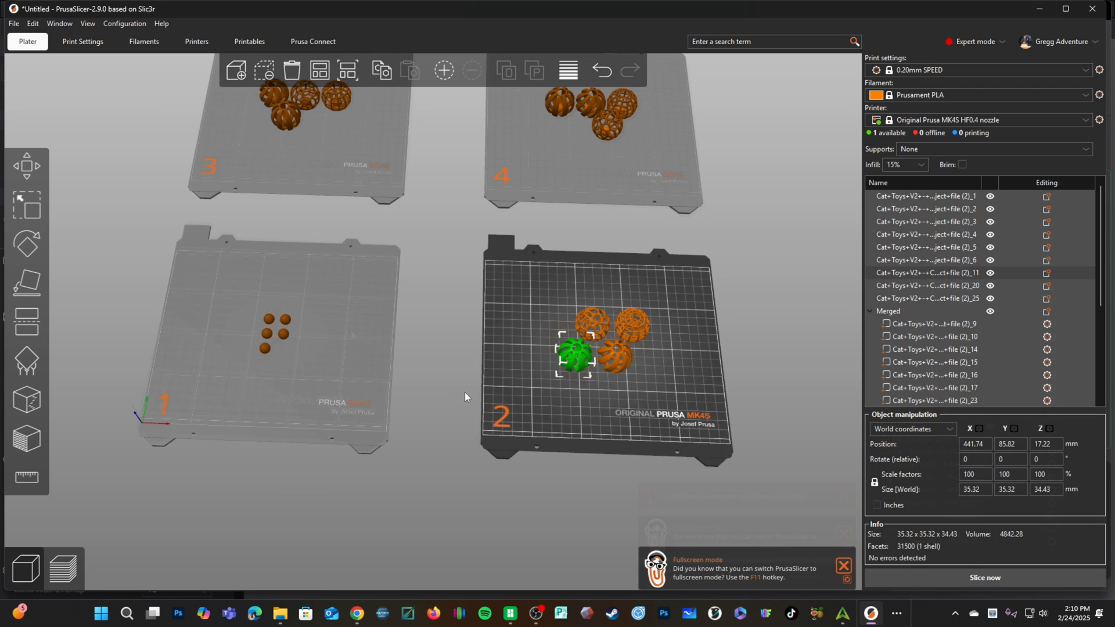
left_click(323, 357)
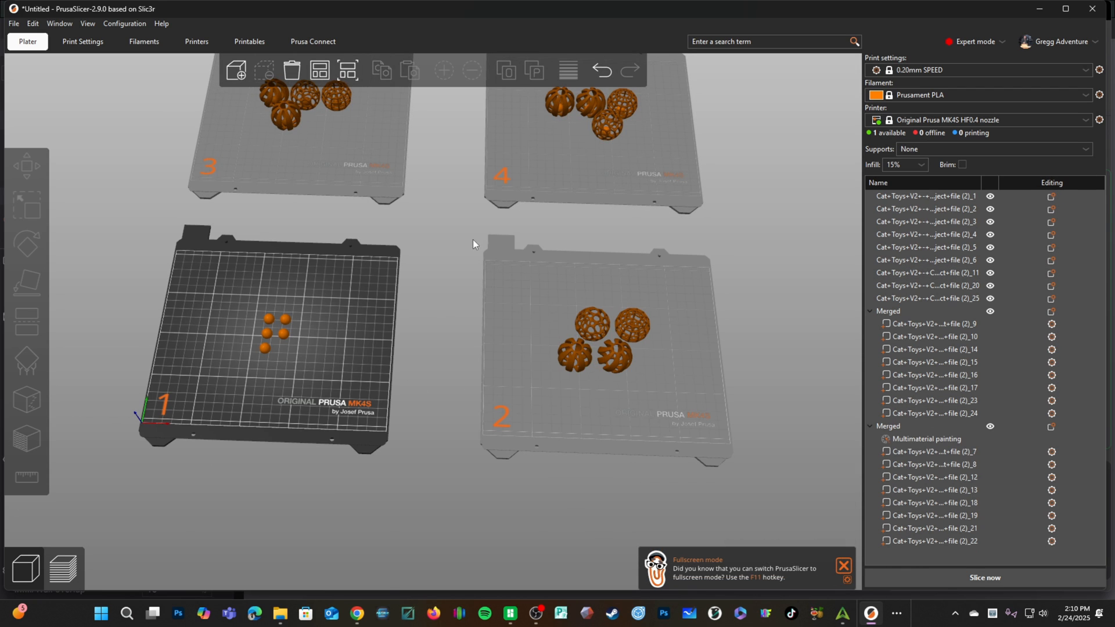
middle_click_drag(473, 242, 470, 345)
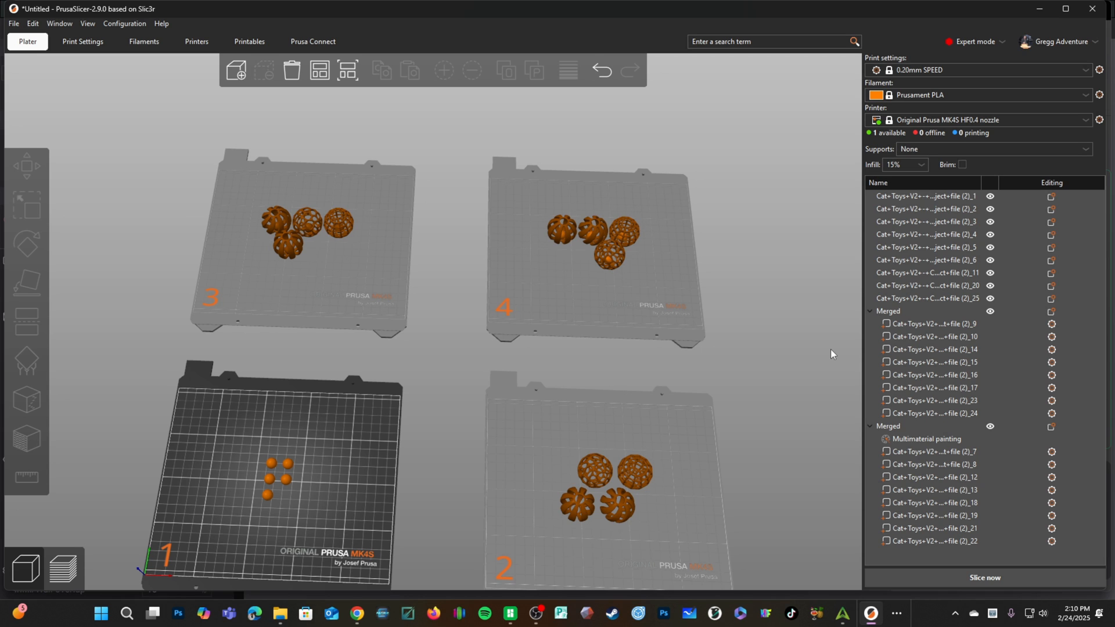
- Make bed 4 active, then set the print settings to 3 perimeters and 25% fill density
left_click(583, 256)
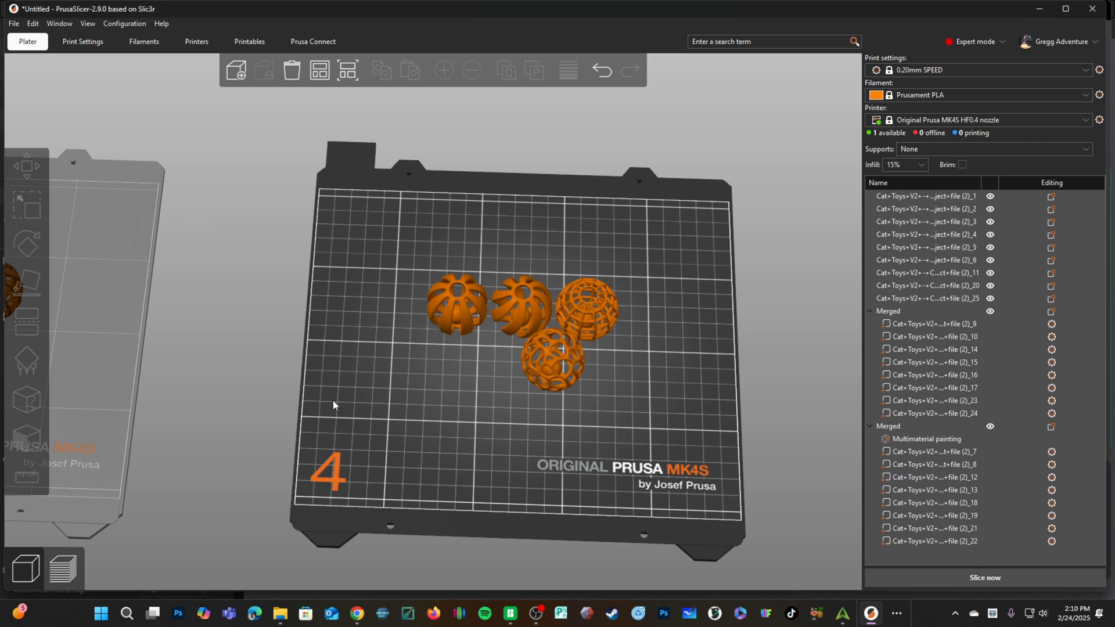
left_click(96, 41)
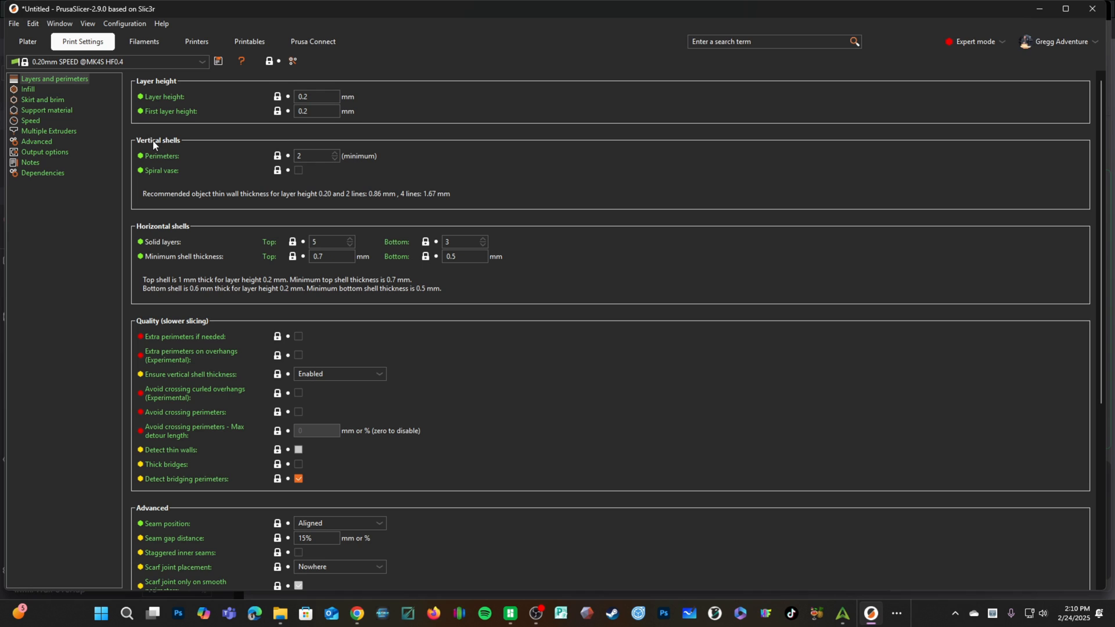
left_click(334, 153)
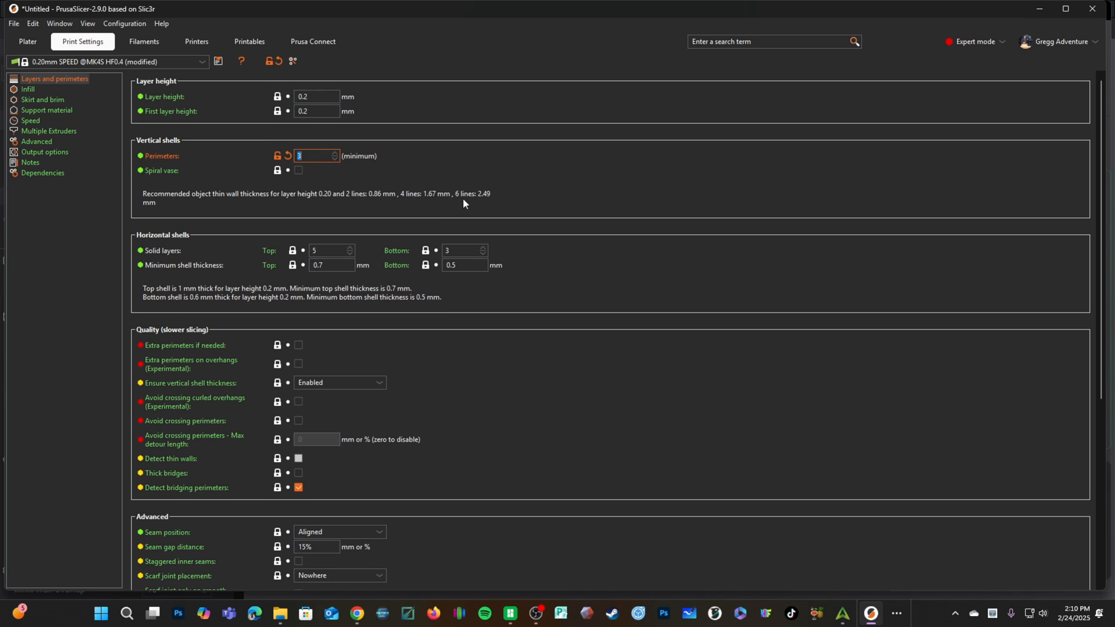
left_click(29, 90)
double_click(342, 100)
type("25")
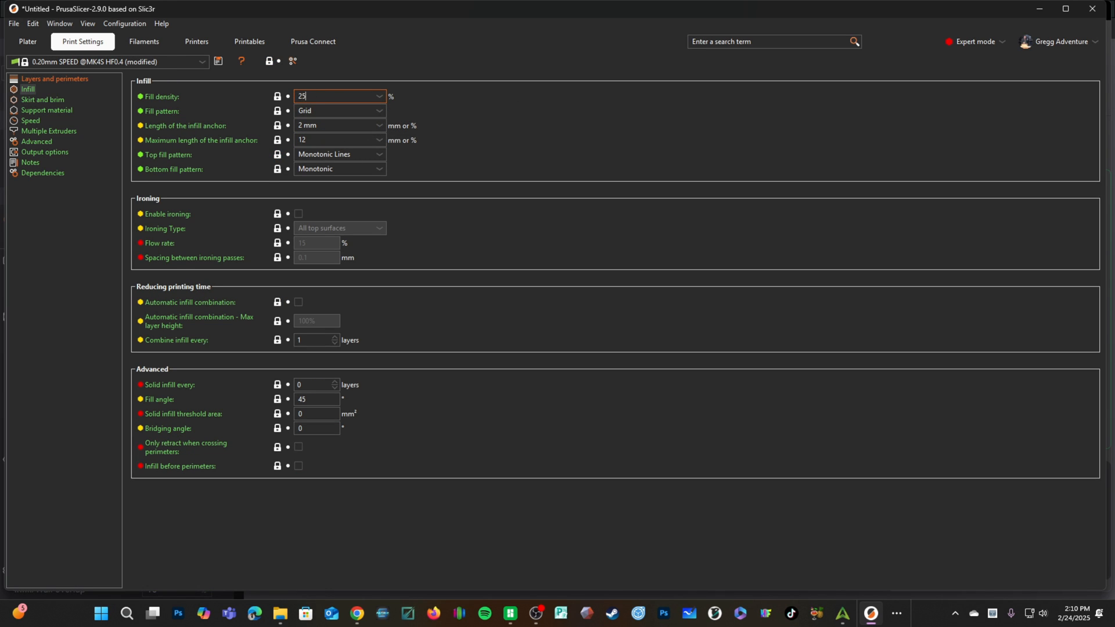
- Set the brim width to 5 mm in the print settings
left_click(43, 100)
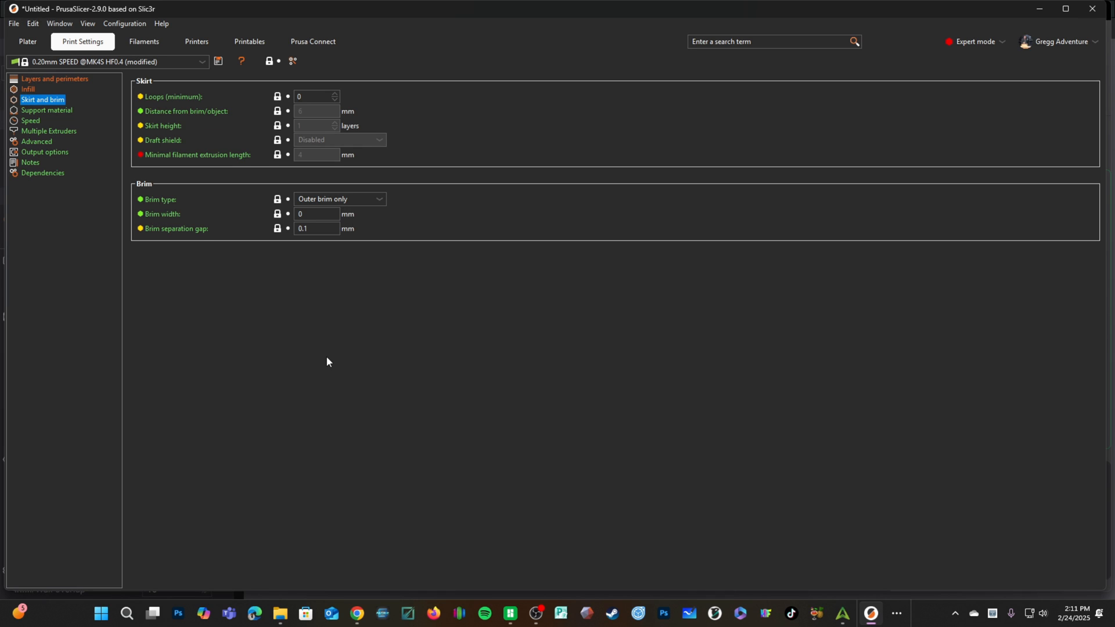
left_click(314, 213)
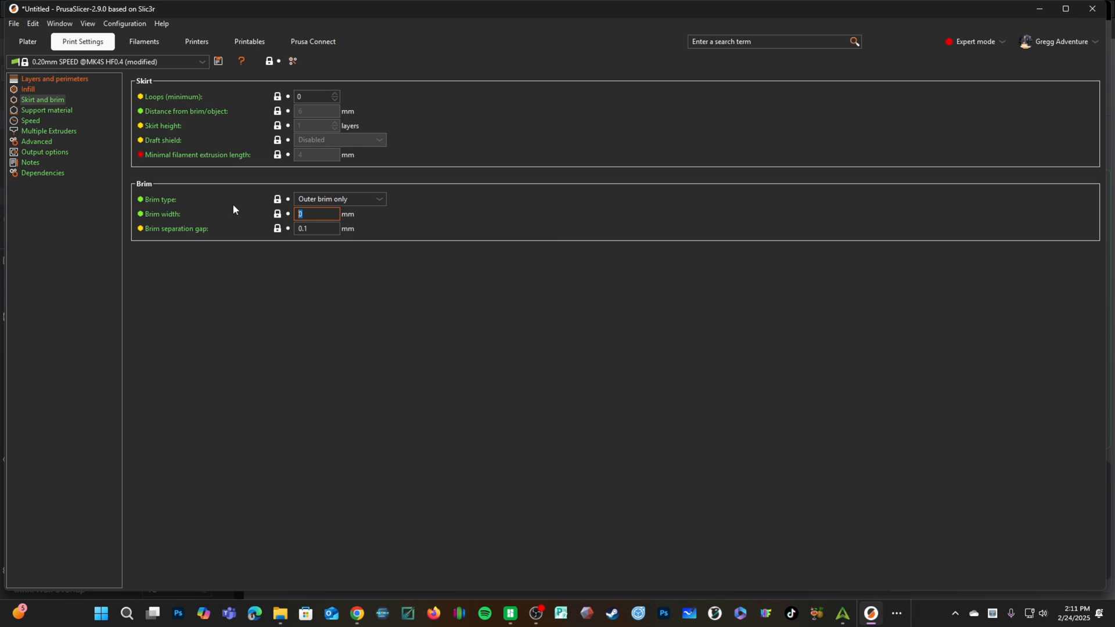
type("5")
- Set the perimeter, small perimeter, external perimeter, infill and solid infill speeds to 125 mm/s and change the first layer speed
left_click(29, 121)
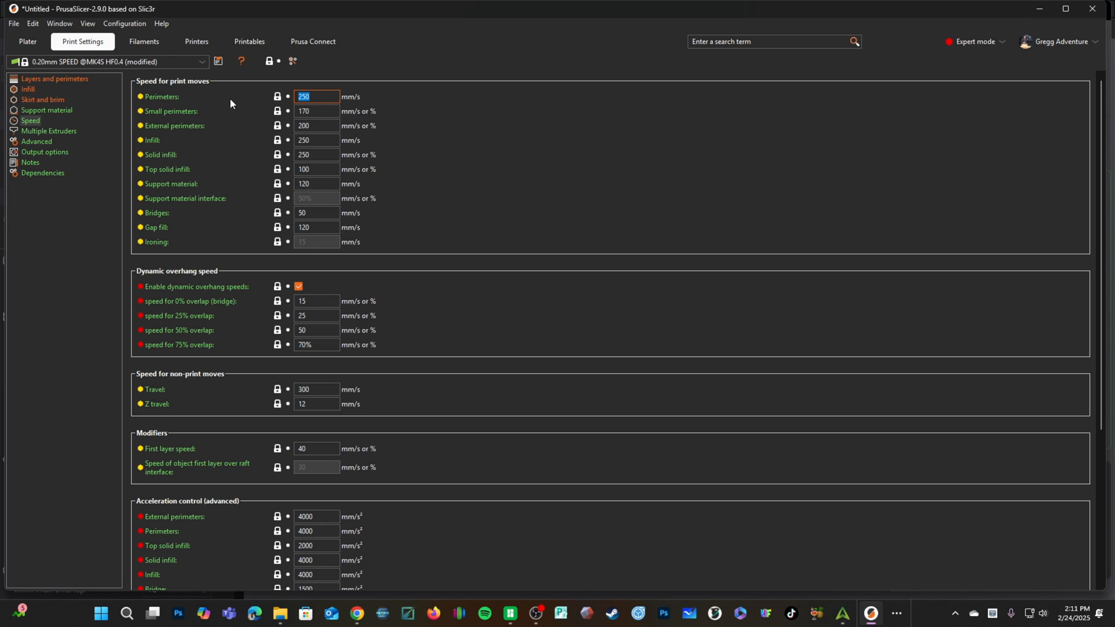
type("125")
key("Tab")
type("125")
key("Tab")
type("125")
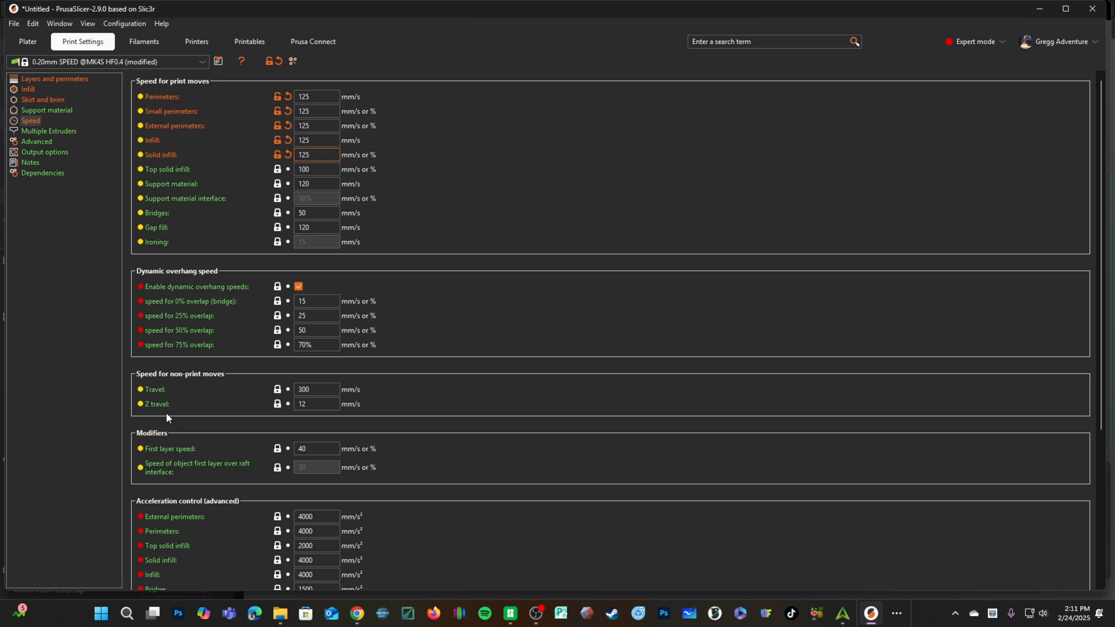
double_click(308, 452)
type("3")
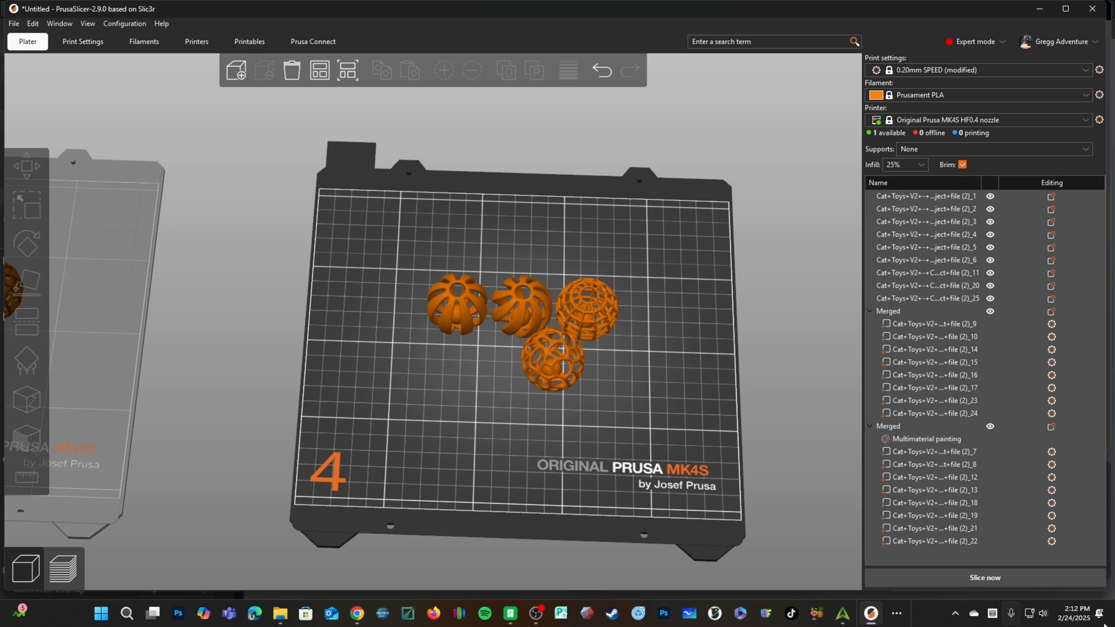
- Return to the plater, slice bed 4 and inspect the toys and their brims from below and above
left_click(984, 577)
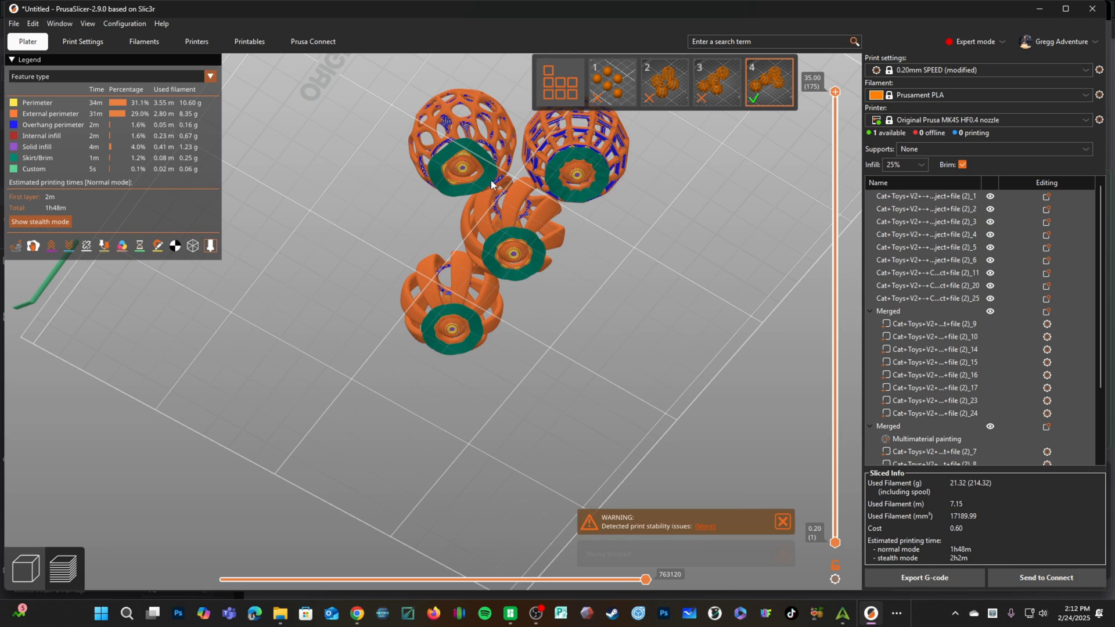
left_click_drag(594, 182, 392, 375)
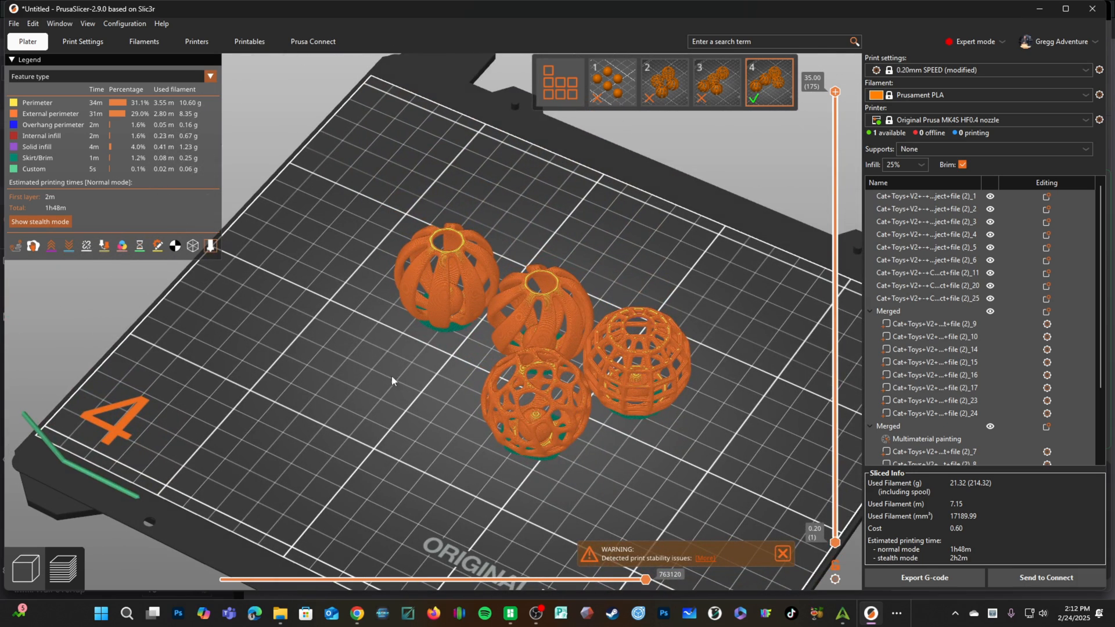
scroll(249, 427, "down", 5)
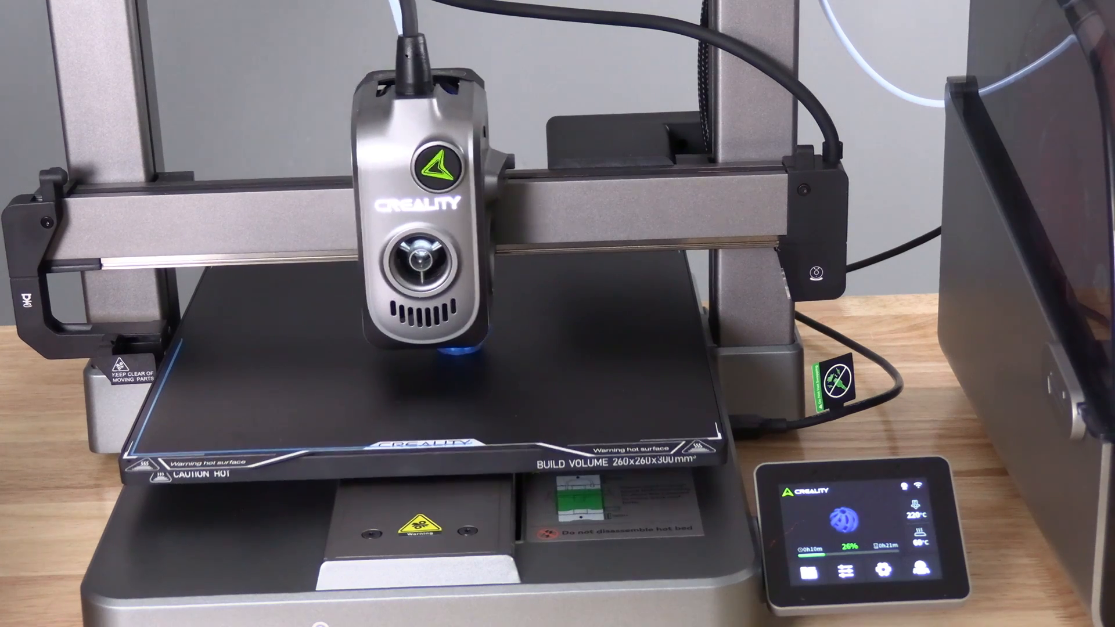